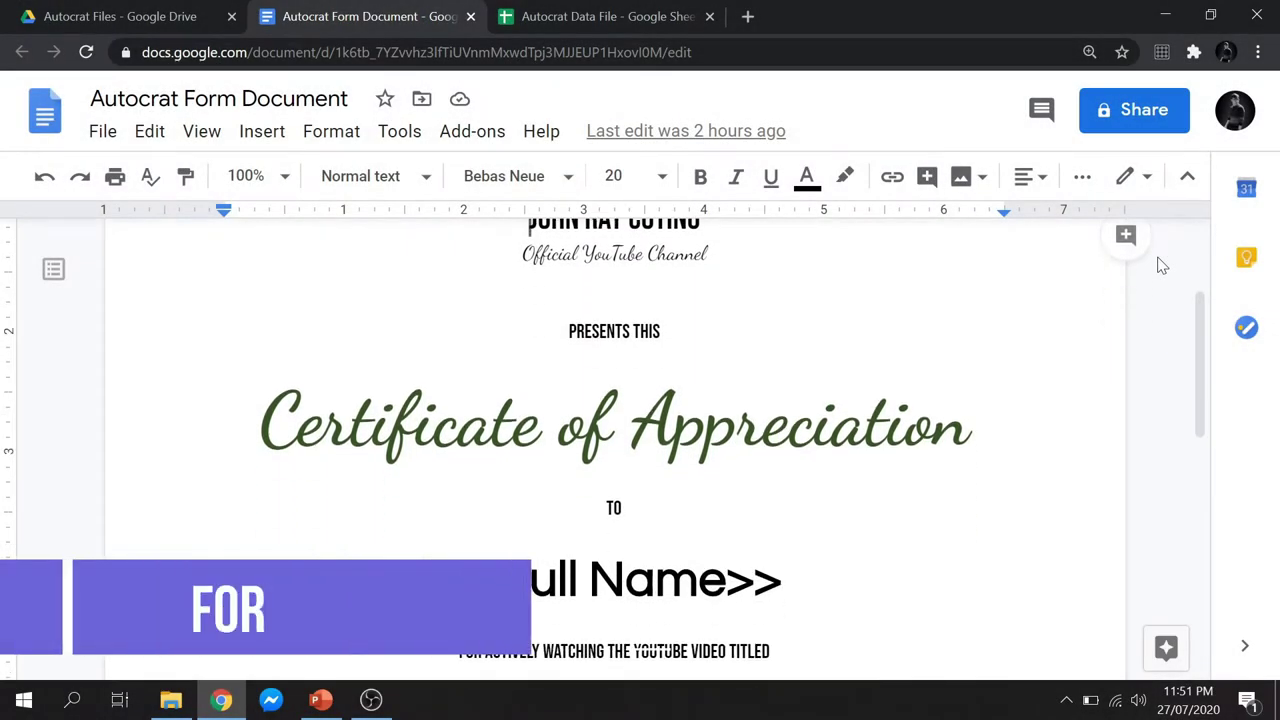
pyautogui.scroll(-1, 1160, 265)
pyautogui.scroll(-1, 1160, 265)
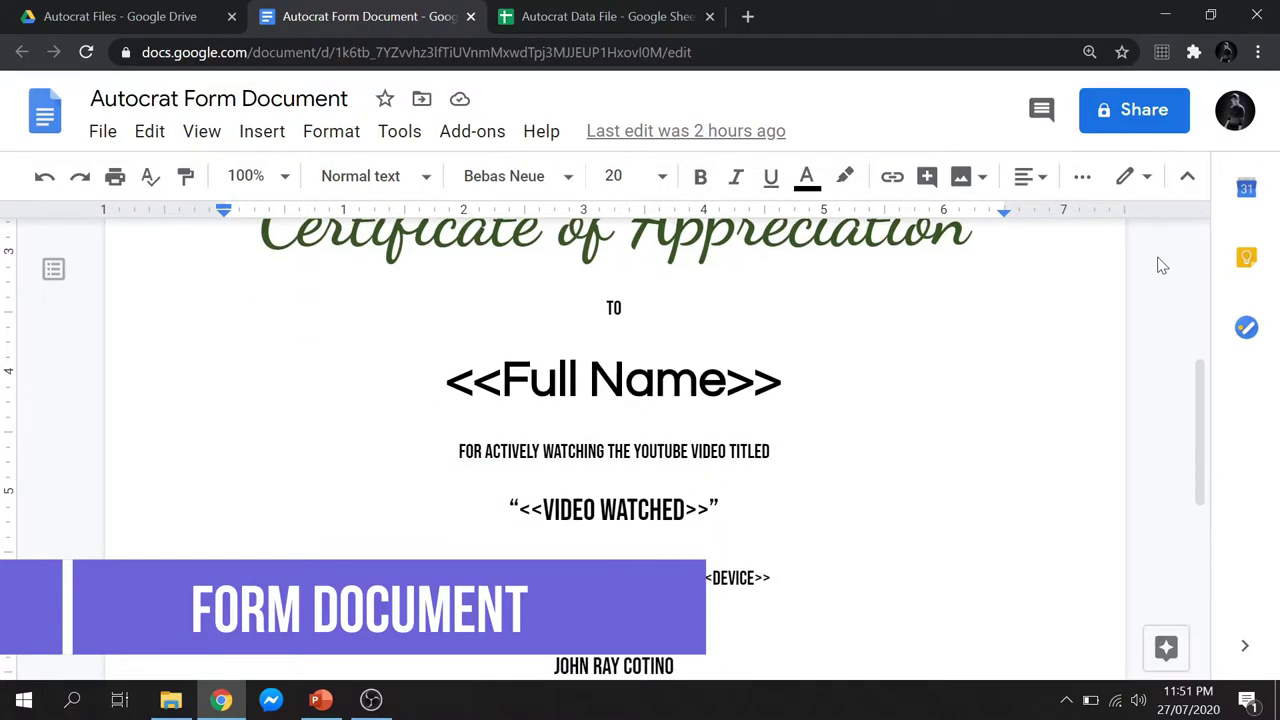
pyautogui.scroll(-1, 1162, 265)
pyautogui.scroll(-1, 1162, 265)
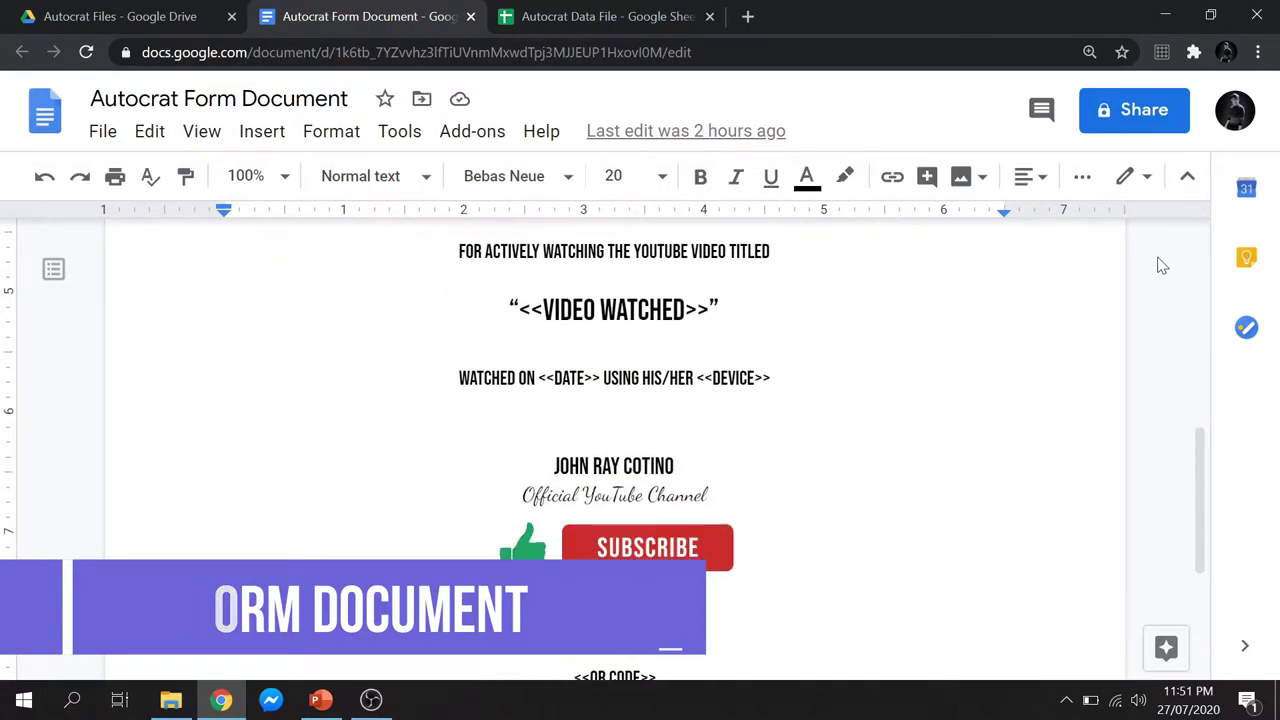
pyautogui.scroll(-1, 1162, 265)
pyautogui.scroll(-1, 1162, 265)
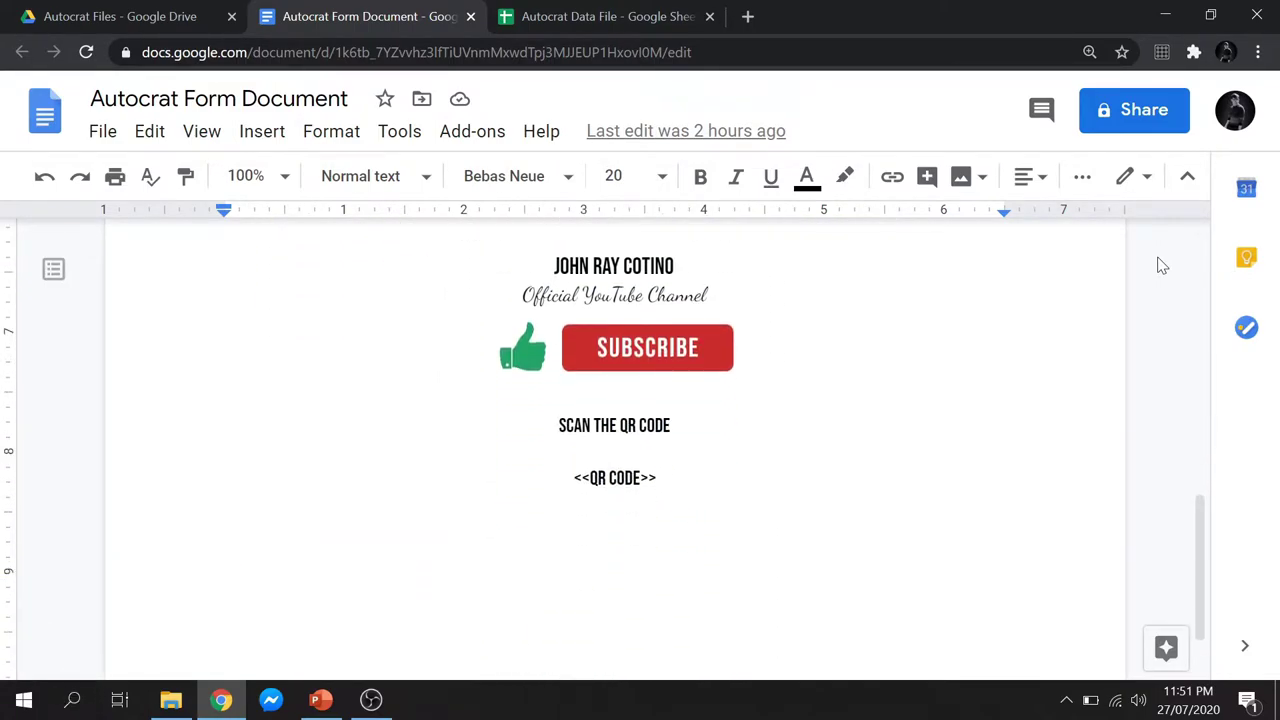
pyautogui.scroll(2, 1162, 265)
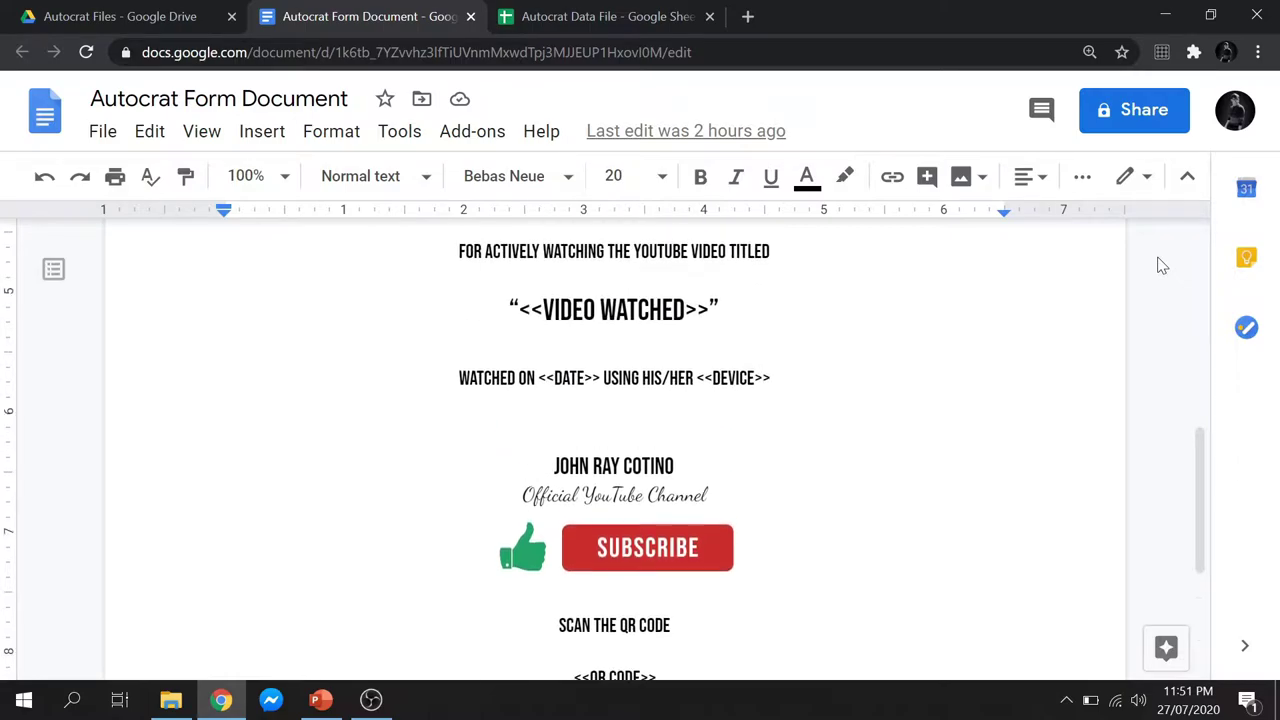
pyautogui.scroll(1, 1162, 265)
pyautogui.scroll(2, 1162, 265)
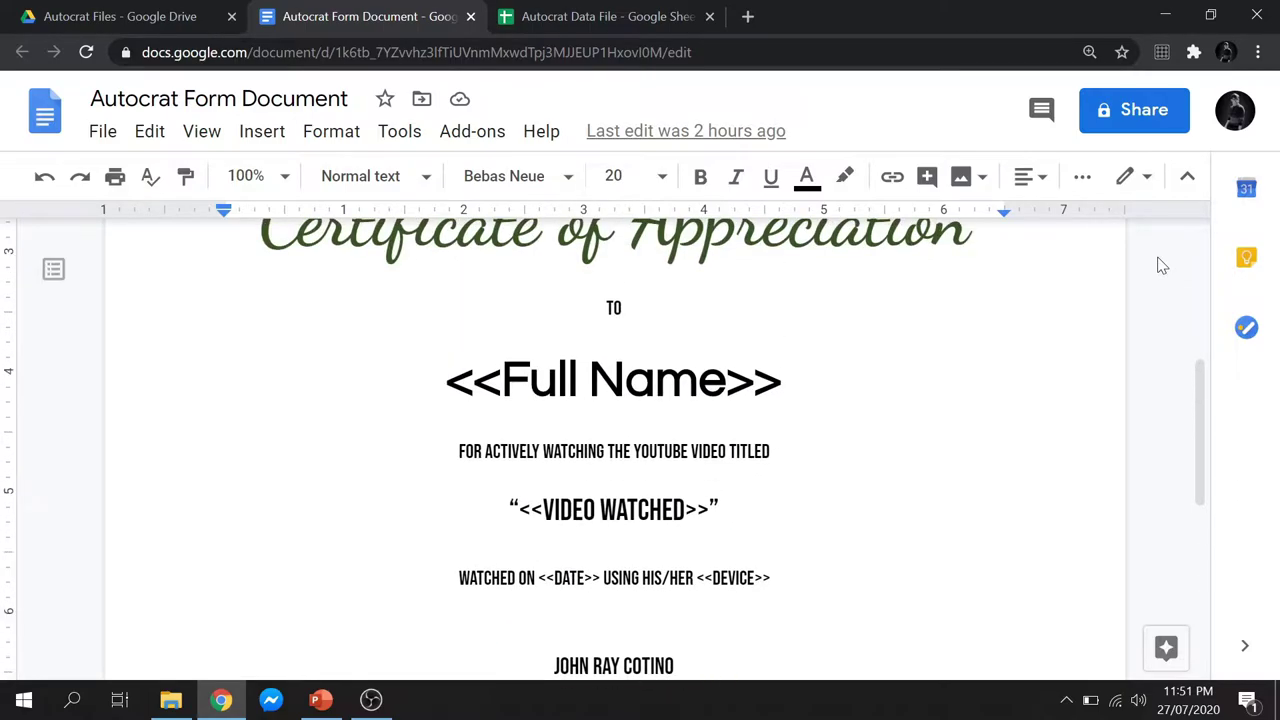
pyautogui.scroll(2, 1162, 265)
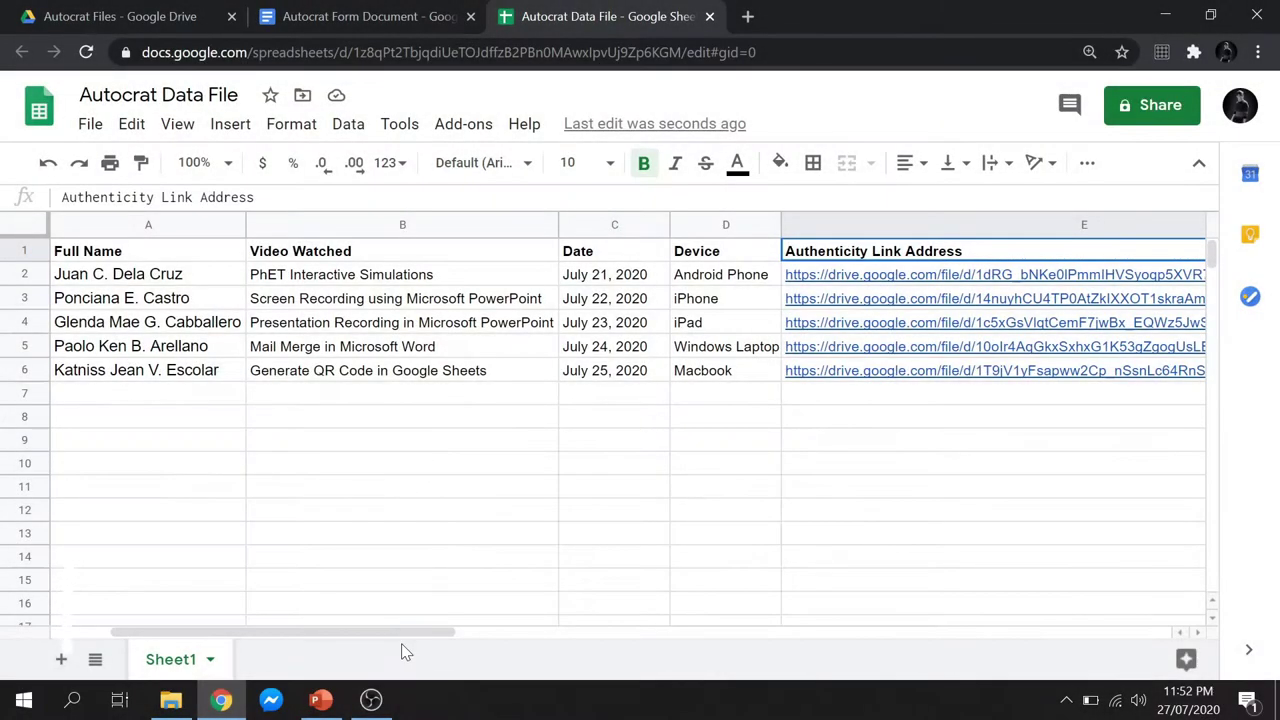
# Step: Scroll the Autocrat Data File to reveal the QR Code column and select the Full Name through Video Watched headers
pyautogui.moveTo(400, 634); pyautogui.dragTo(400, 660)
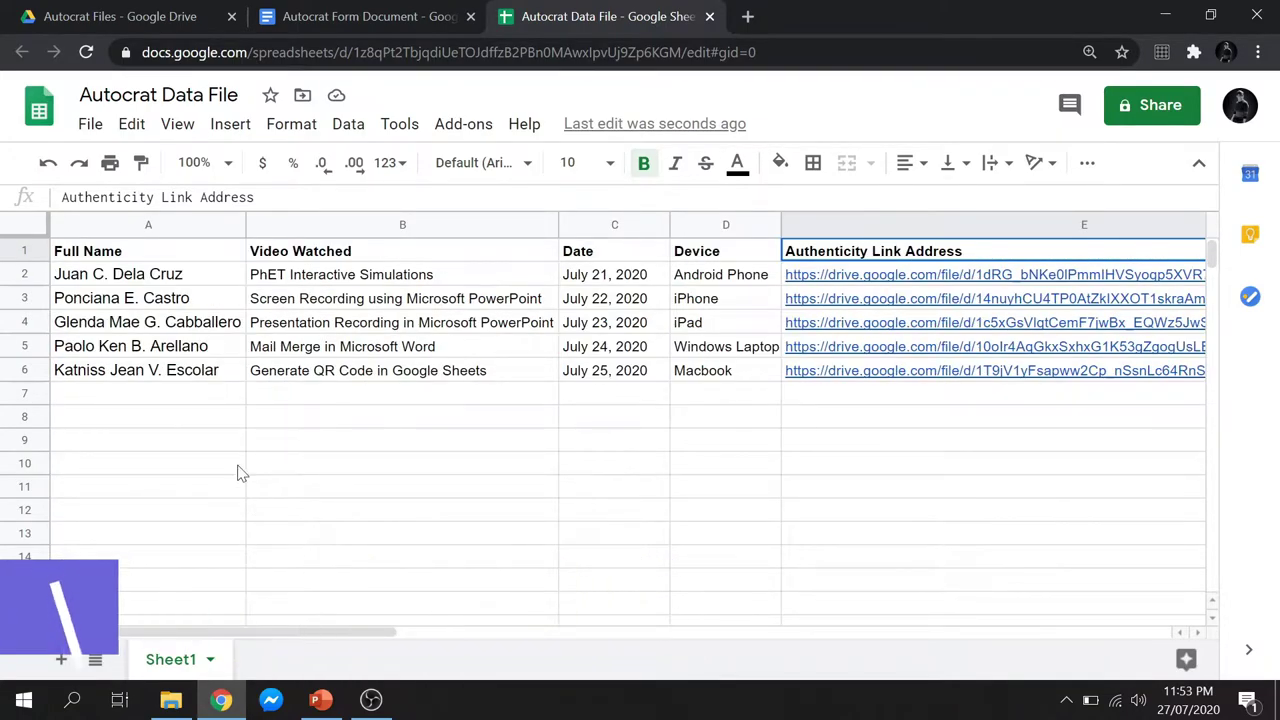
pyautogui.moveTo(120, 256); pyautogui.dragTo(1200, 257)
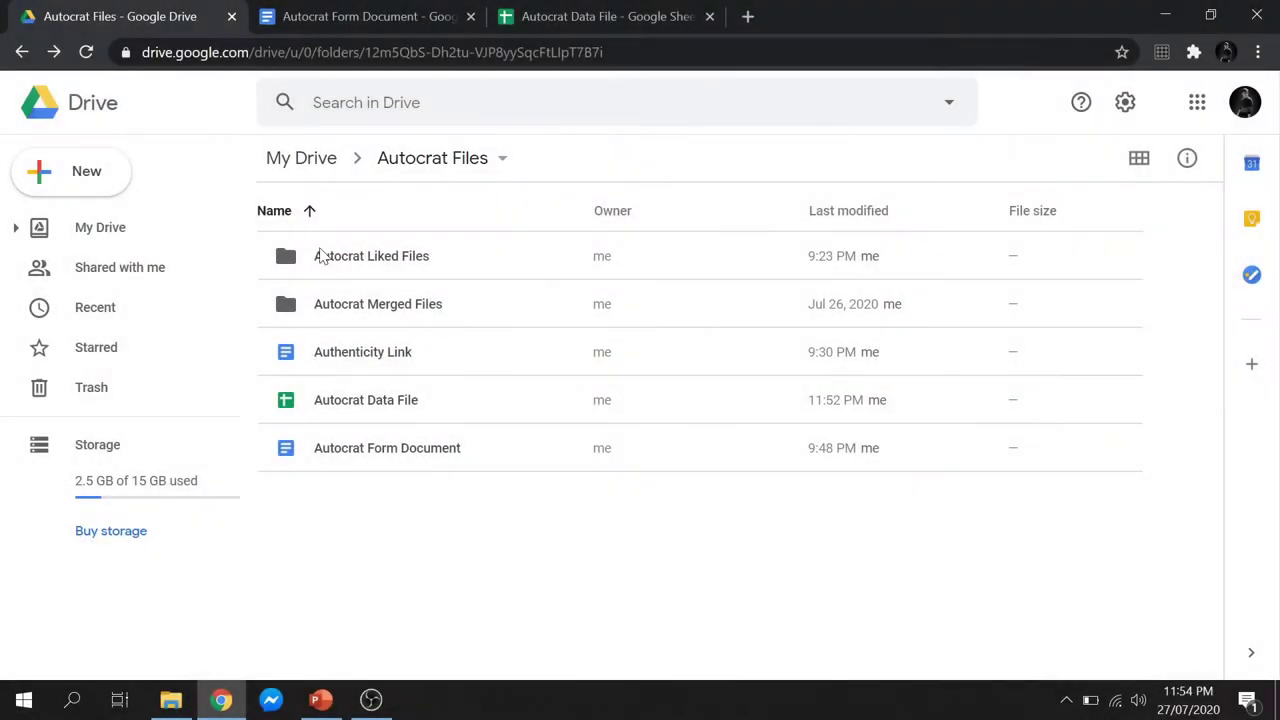
# Step: Share the first certificate PDF in Autocrat Liked Files as viewable by anyone with the link
pyautogui.doubleClick(400, 264)
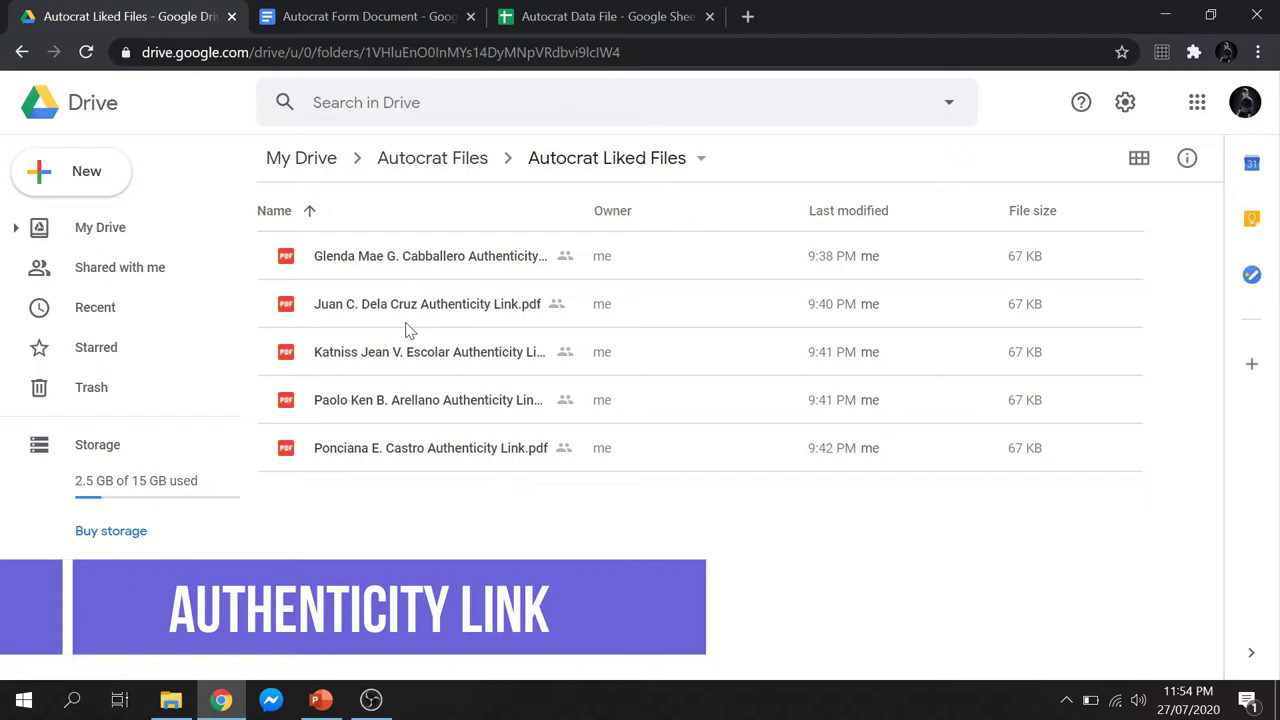
pyautogui.rightClick(420, 263)
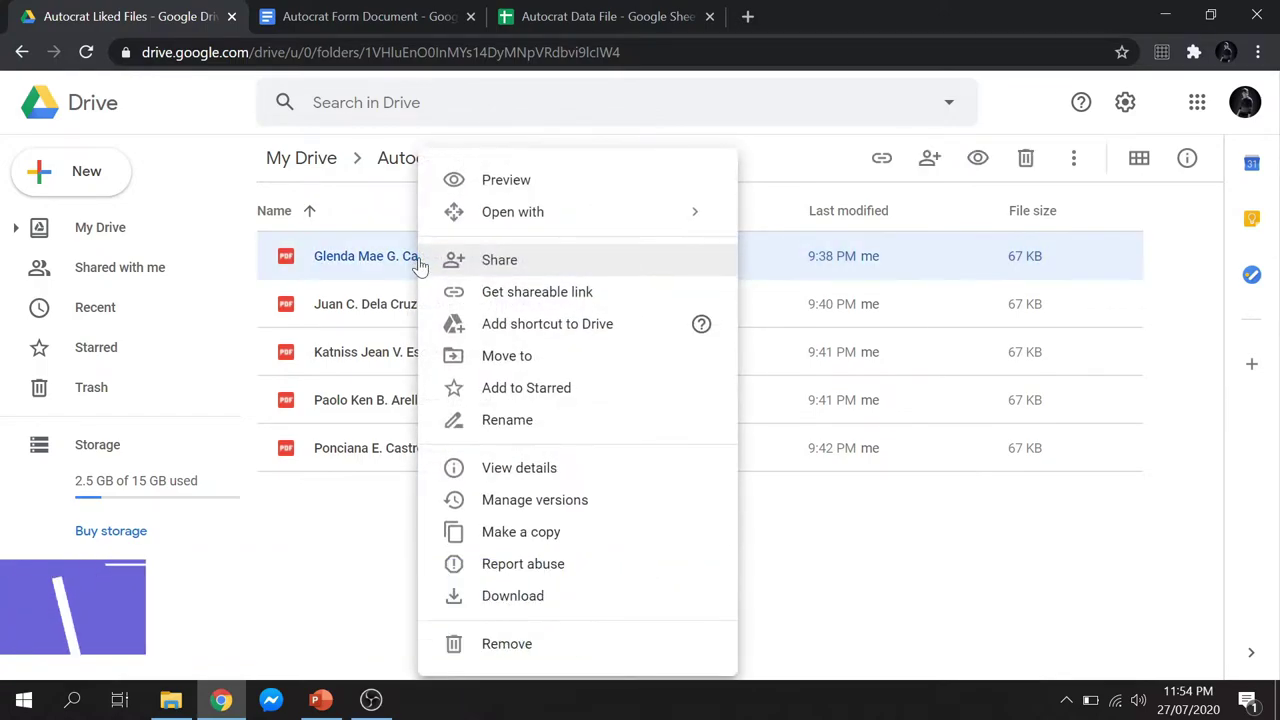
pyautogui.click(615, 307)
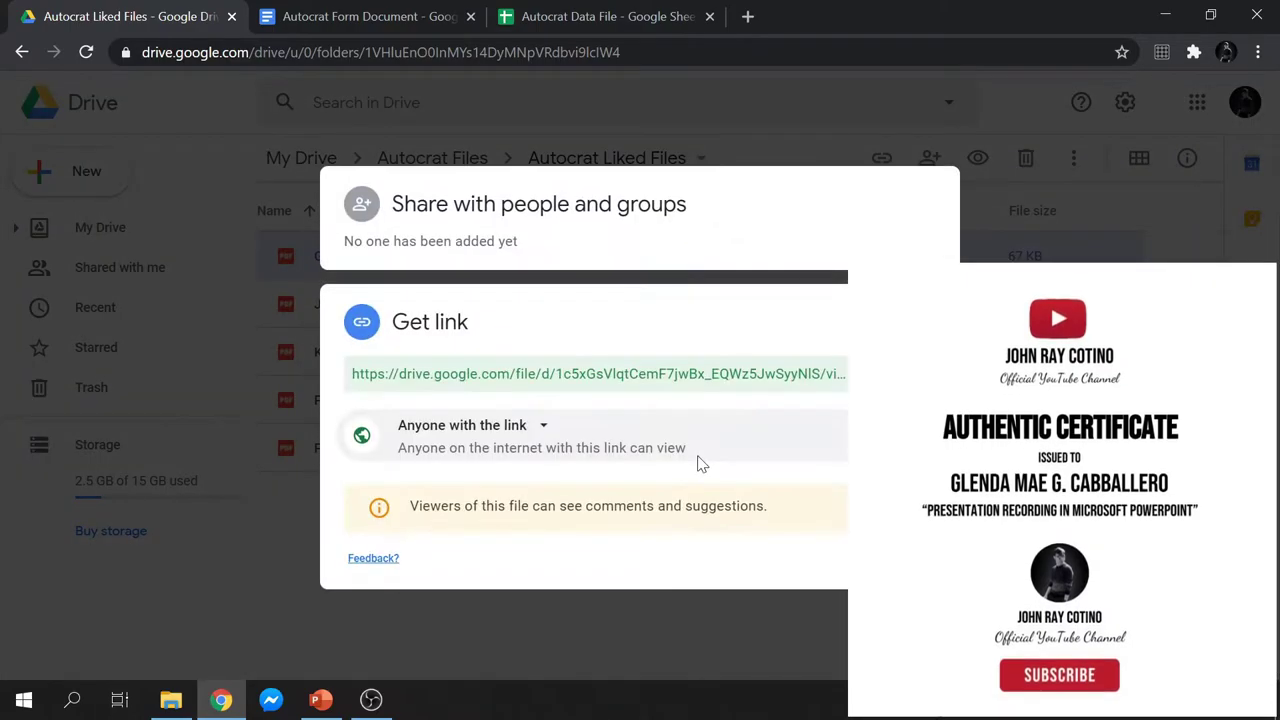
pyautogui.click(529, 440)
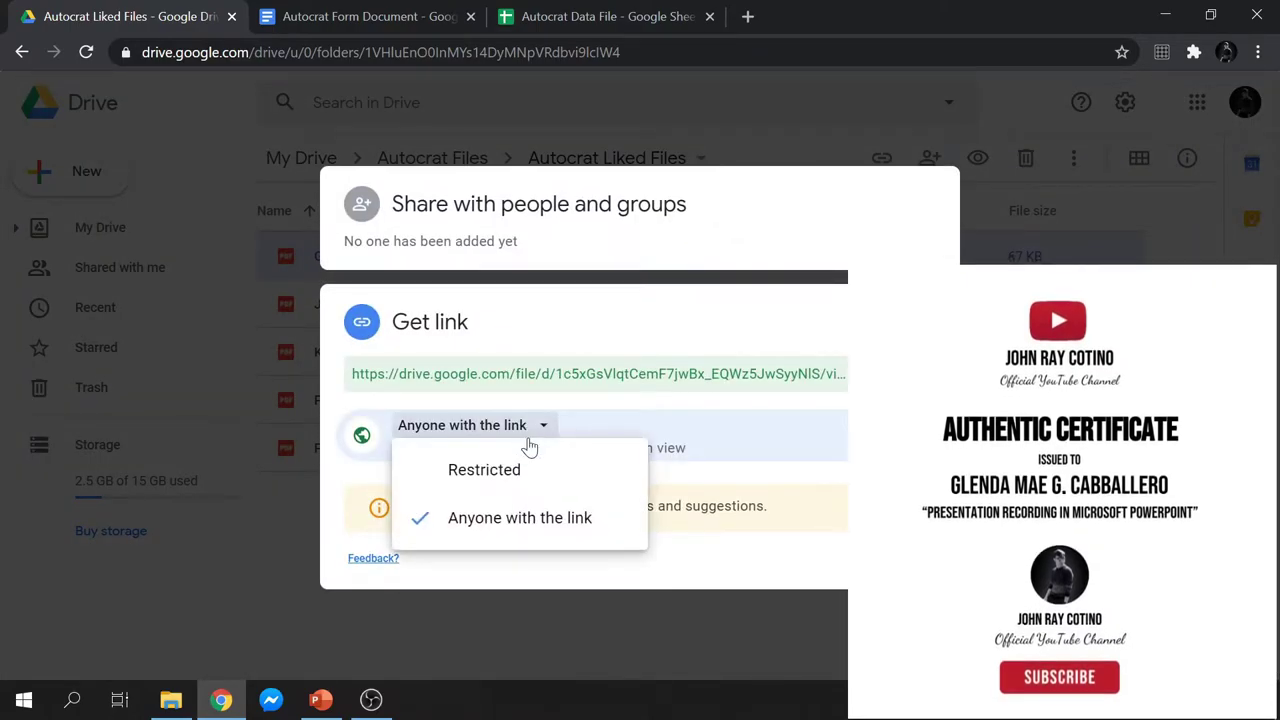
pyautogui.click(612, 520)
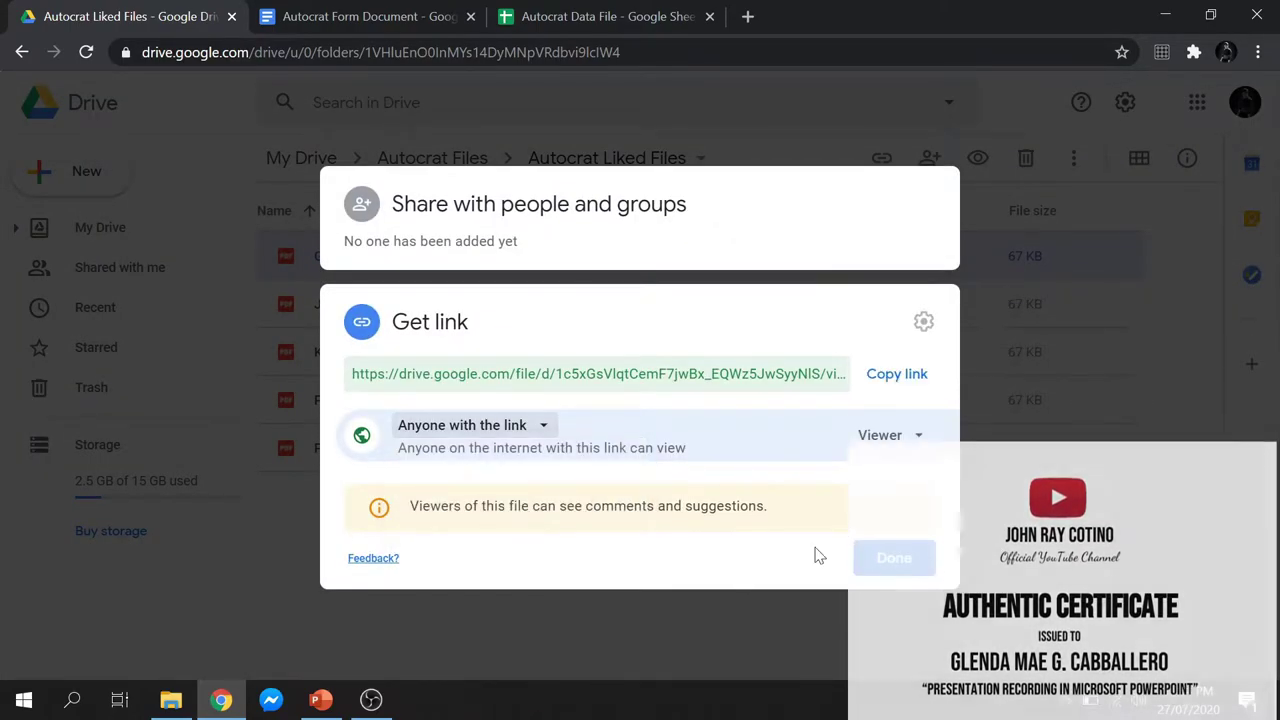
pyautogui.click(886, 437)
pyautogui.click(904, 487)
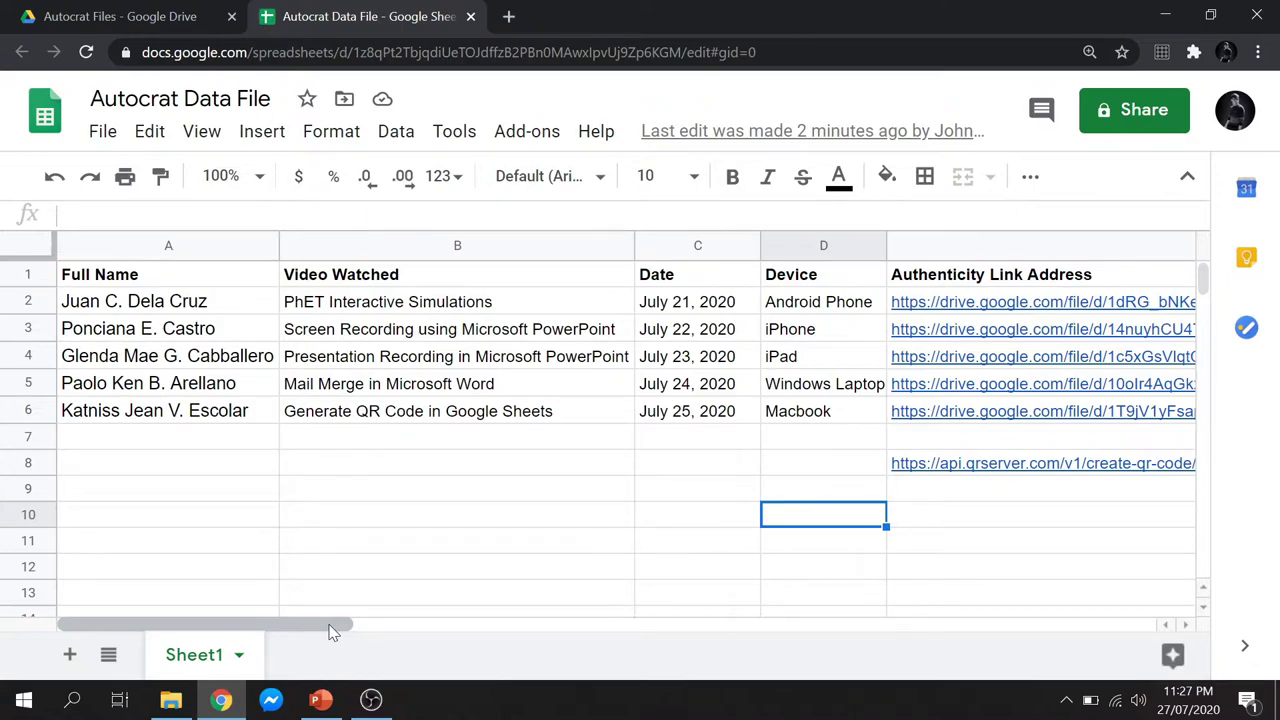
pyautogui.moveTo(333, 630); pyautogui.dragTo(525, 623)
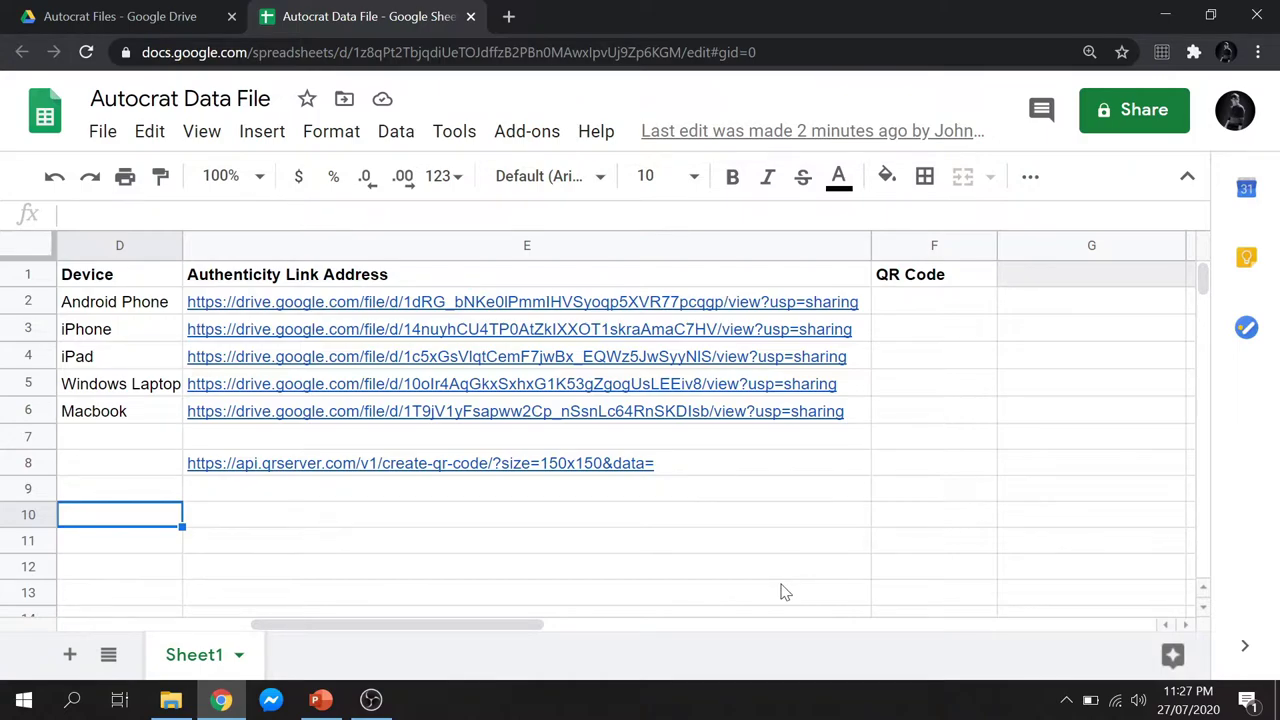
pyautogui.click(743, 545)
pyautogui.click(752, 472)
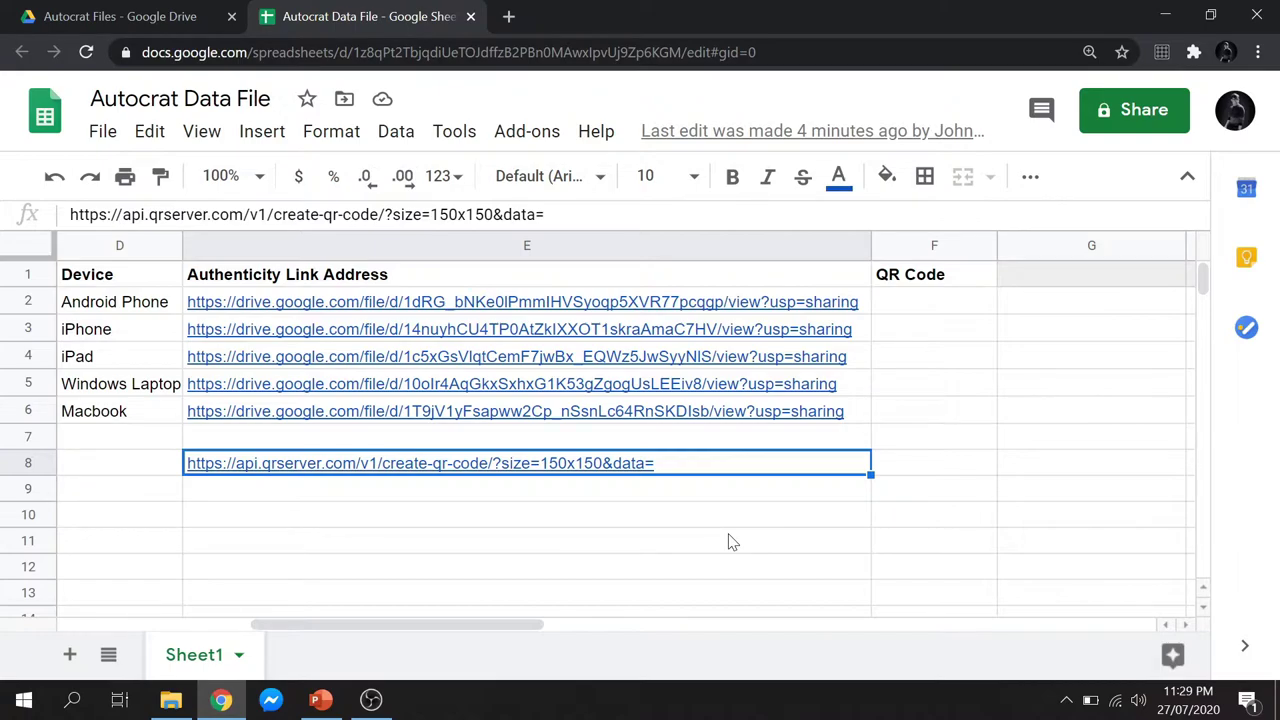
# Step: Start the F2 formula with the QR-server API address copied from E8
pyautogui.click(899, 311)
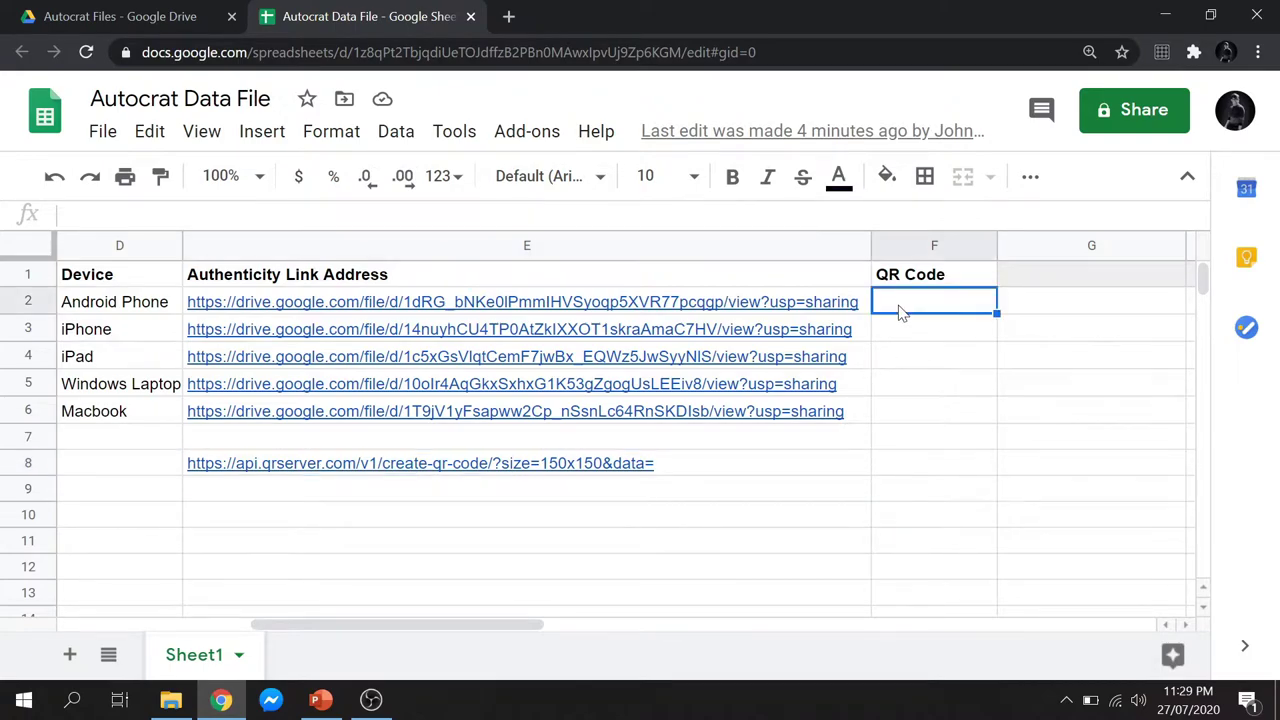
pyautogui.write('=')
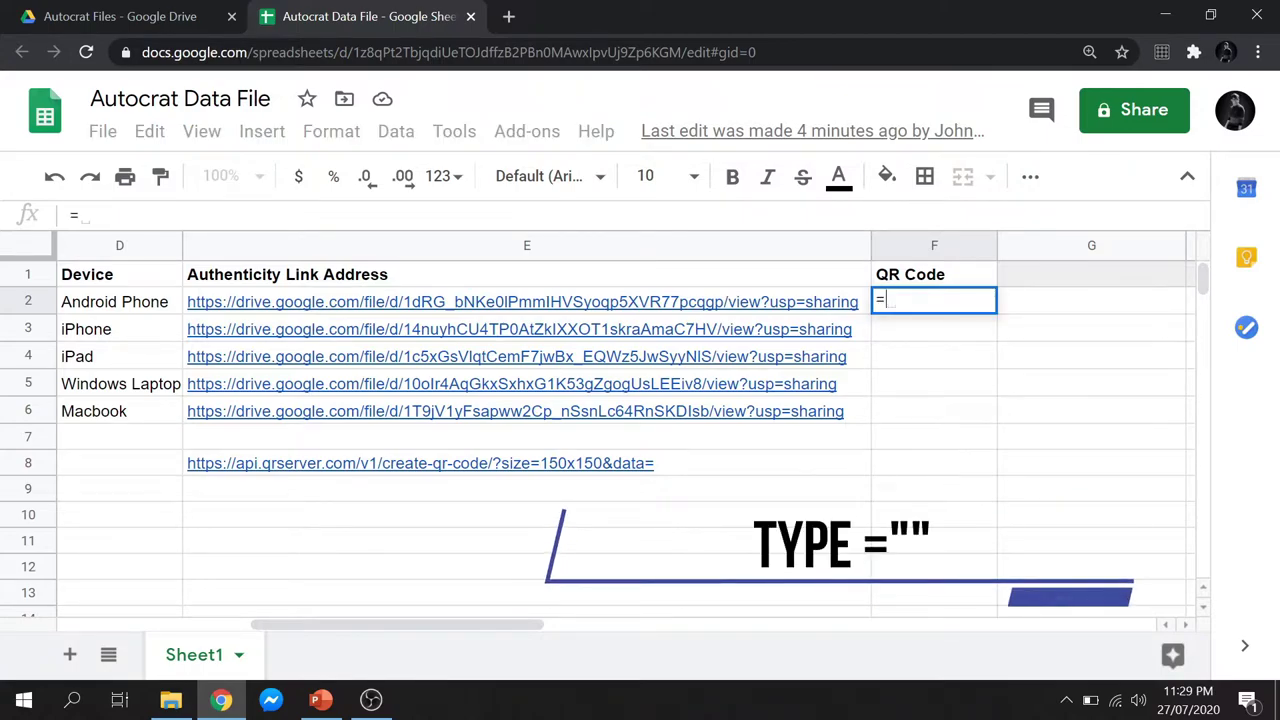
pyautogui.write('""')
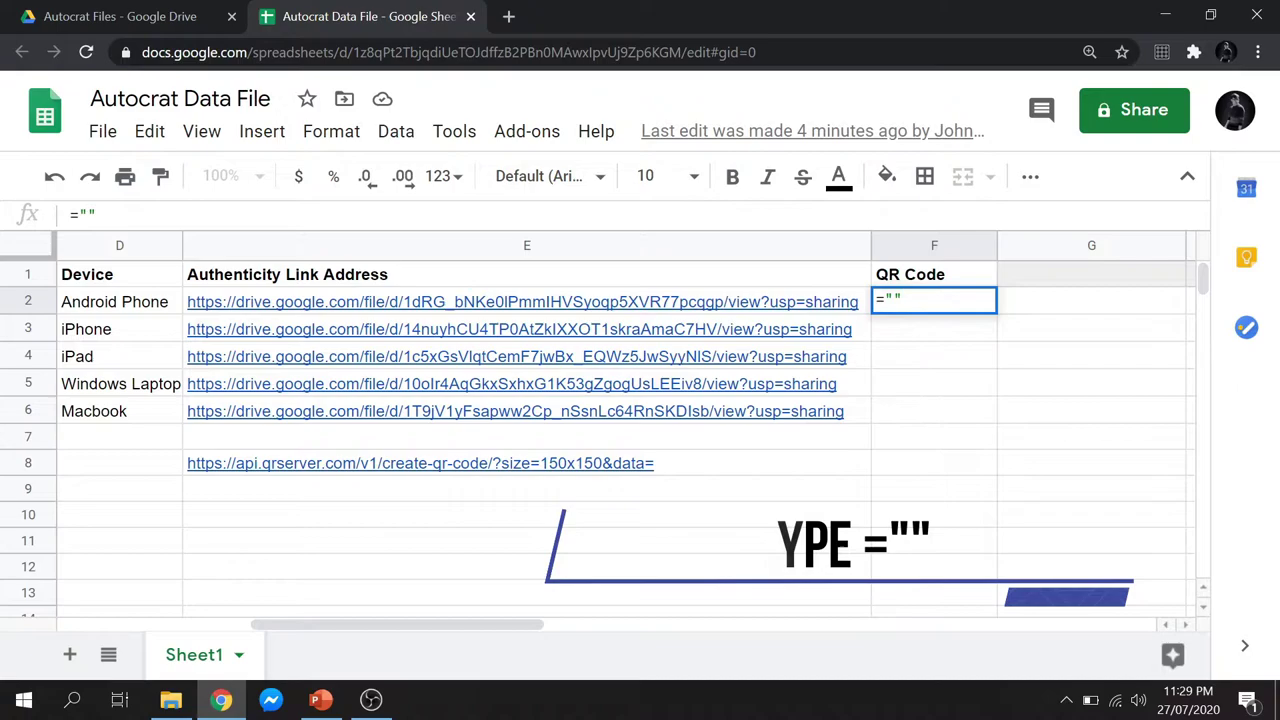
pyautogui.click(790, 475)
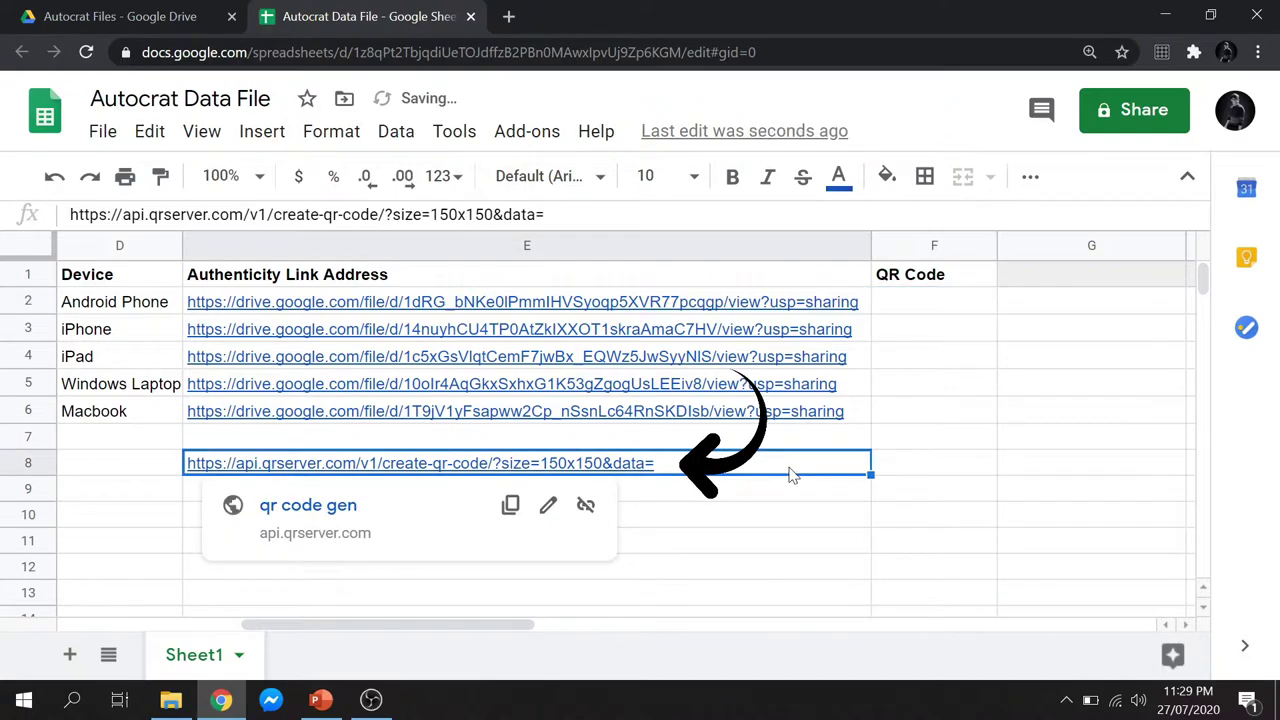
pyautogui.hotkey('ctrl', 'c')
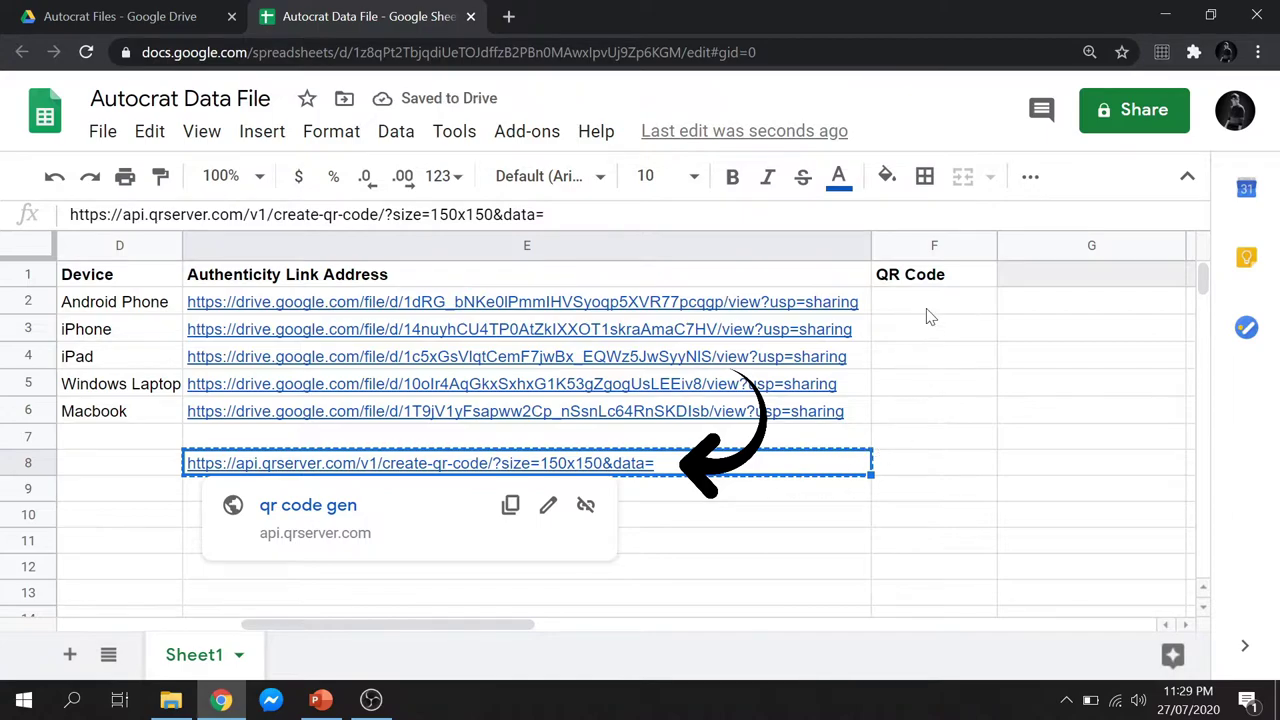
pyautogui.click(928, 313)
pyautogui.press('Return')
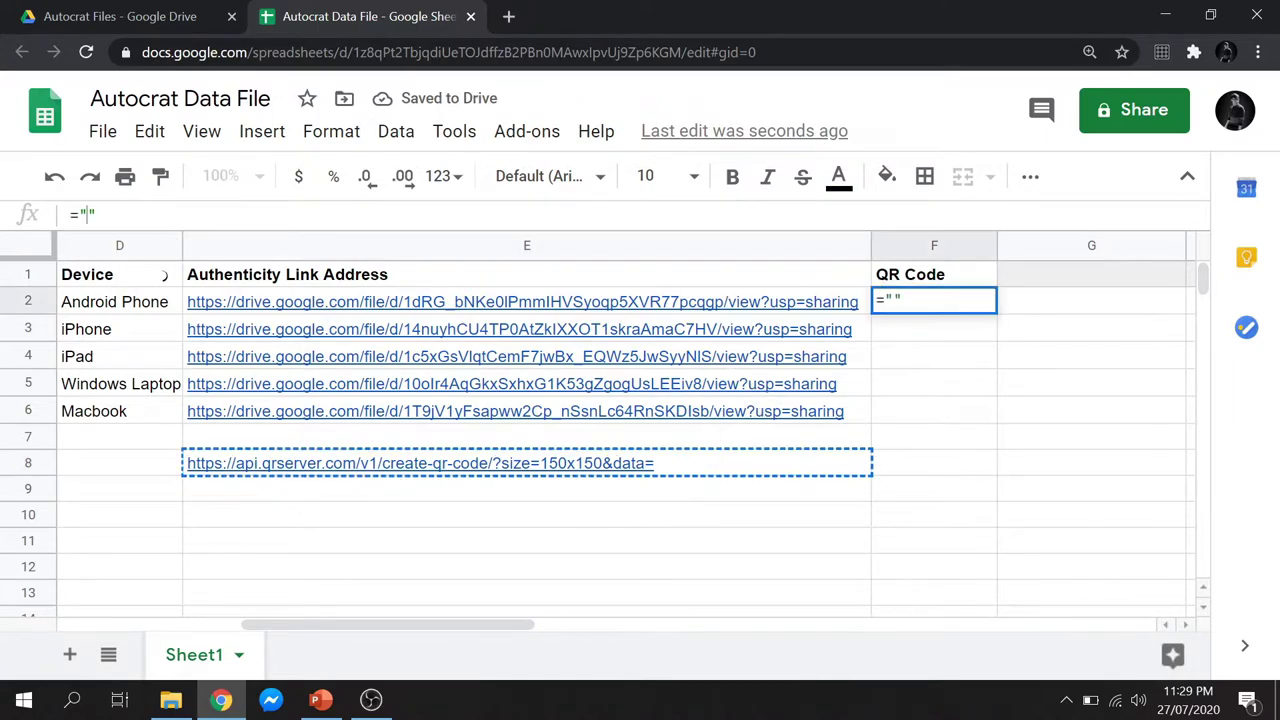
pyautogui.hotkey('ctrl', 'v')
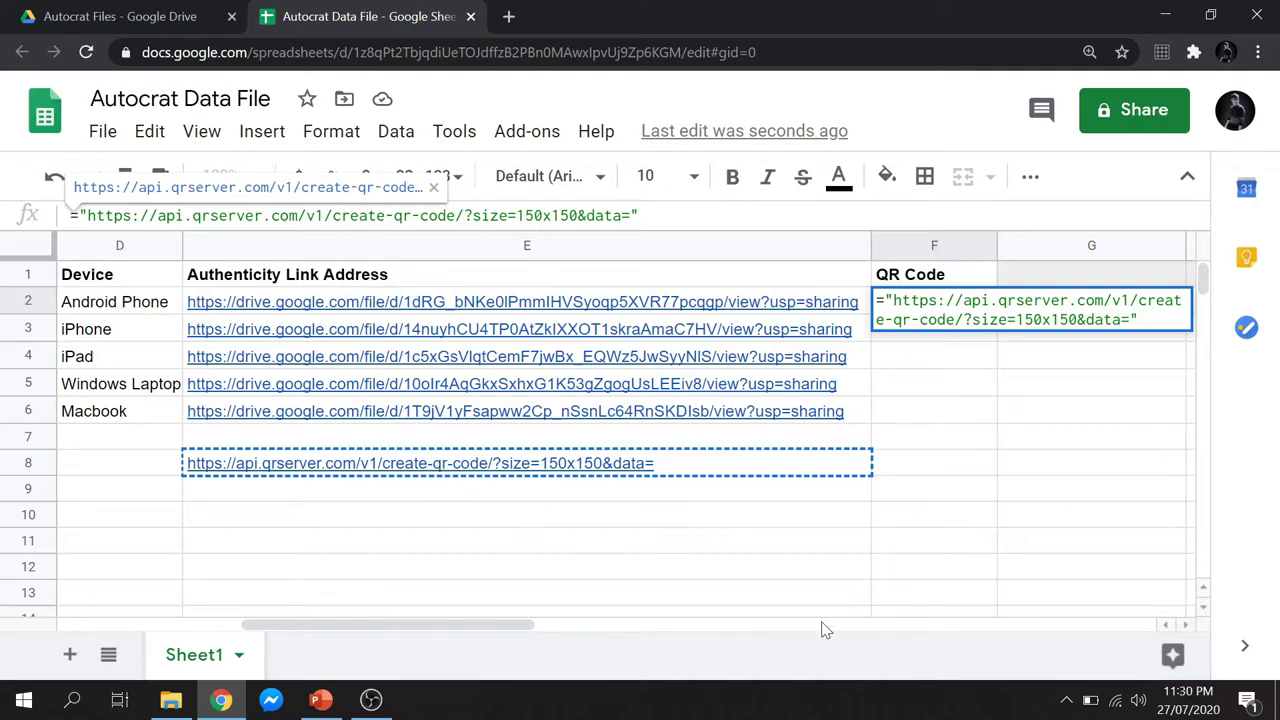
# Step: Append &ENCODEURL(E2) to complete the QR Code formula in F2
pyautogui.press('End')
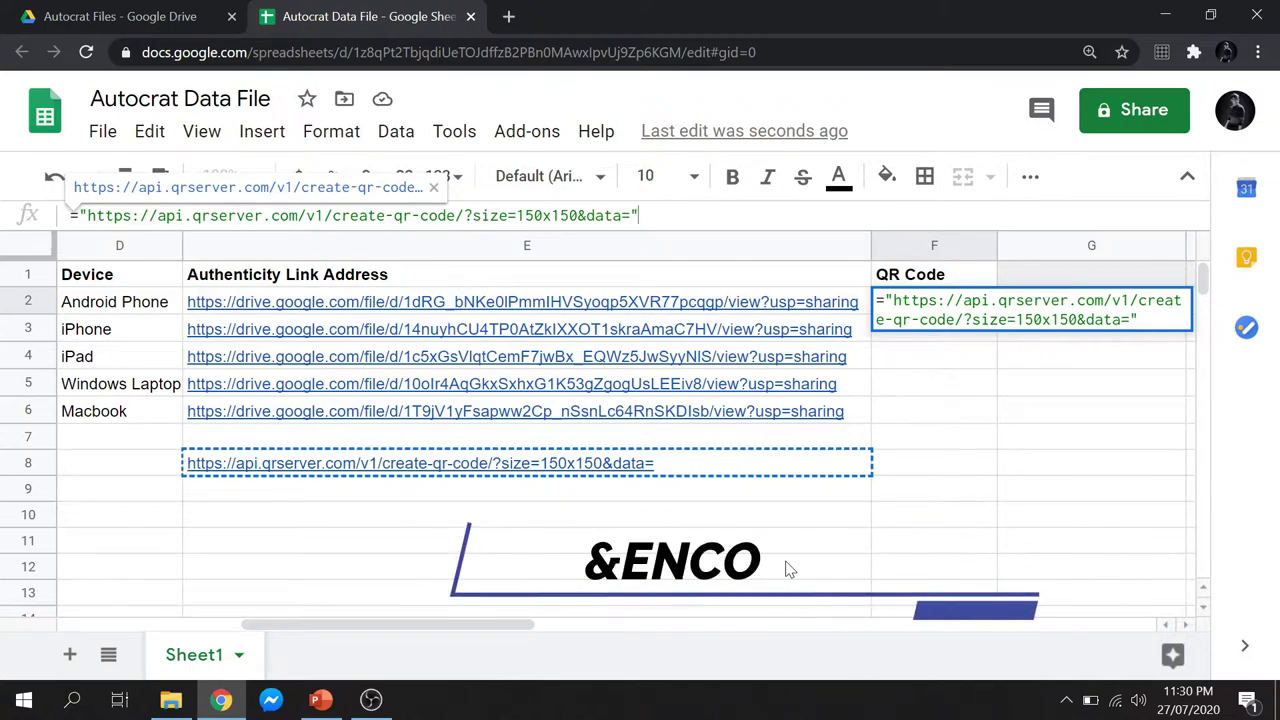
pyautogui.write('&')
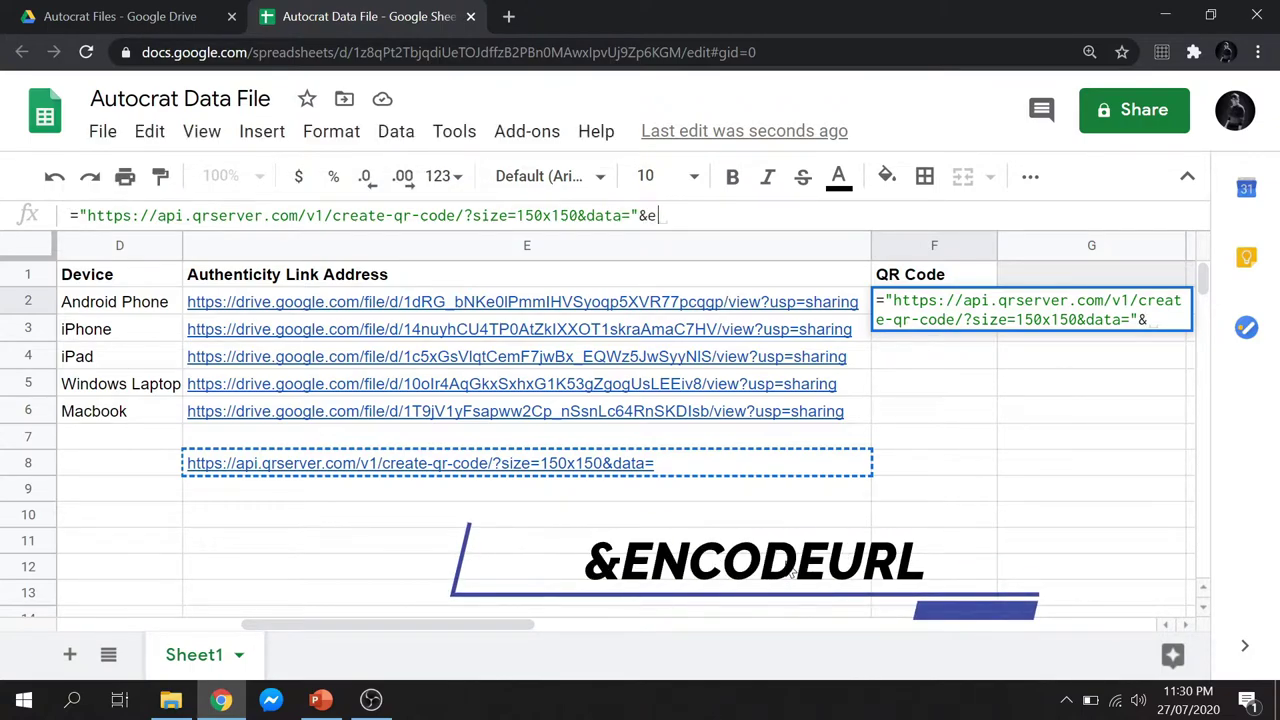
pyautogui.write('ENCO')
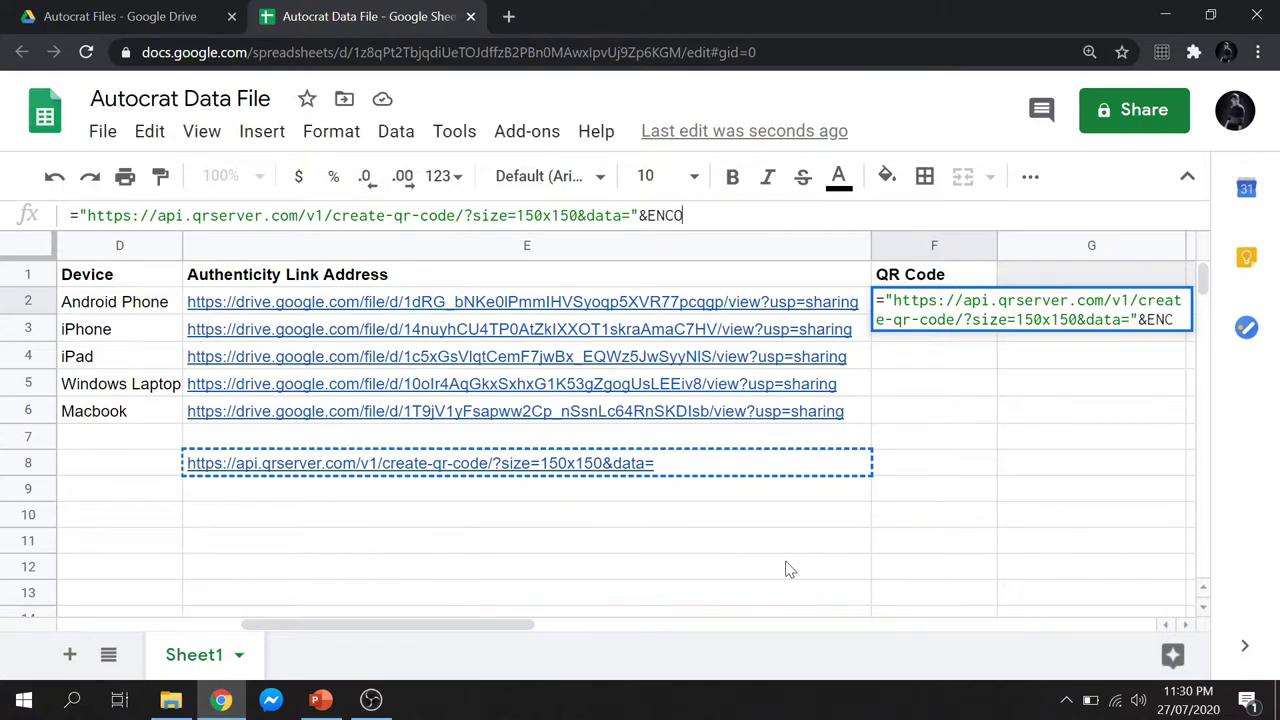
pyautogui.write('DEUR')
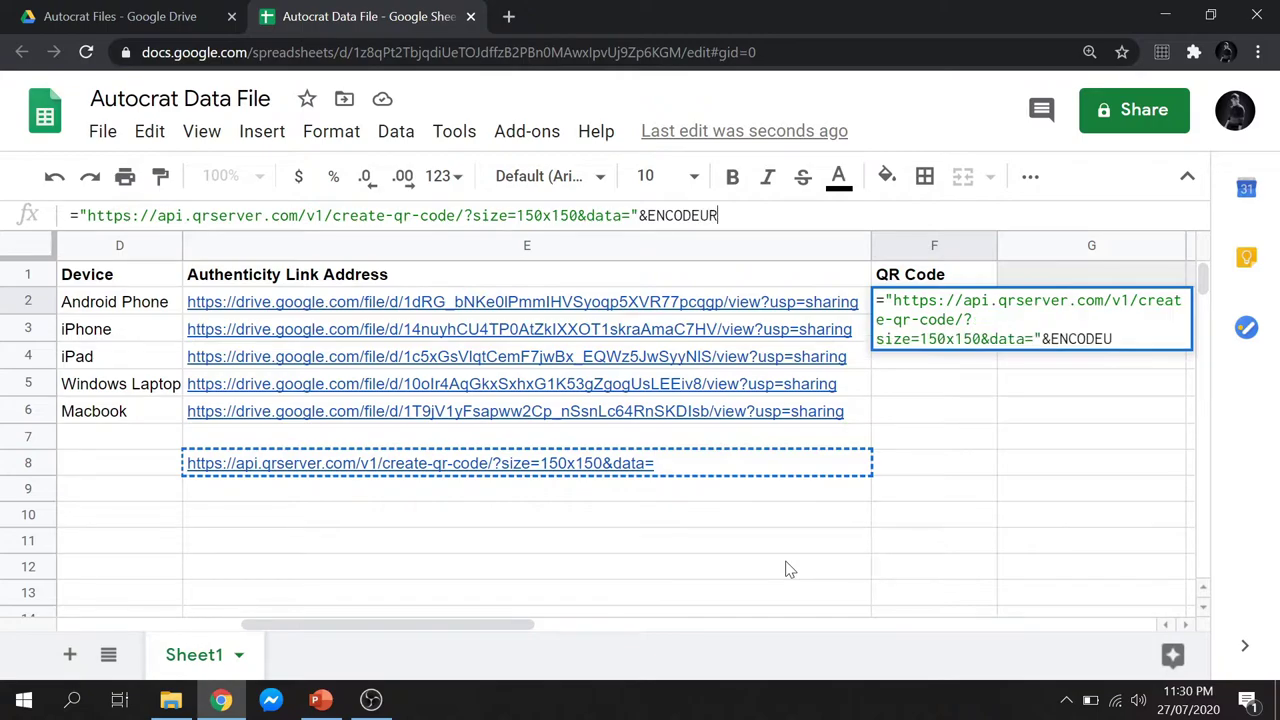
pyautogui.write('L(')
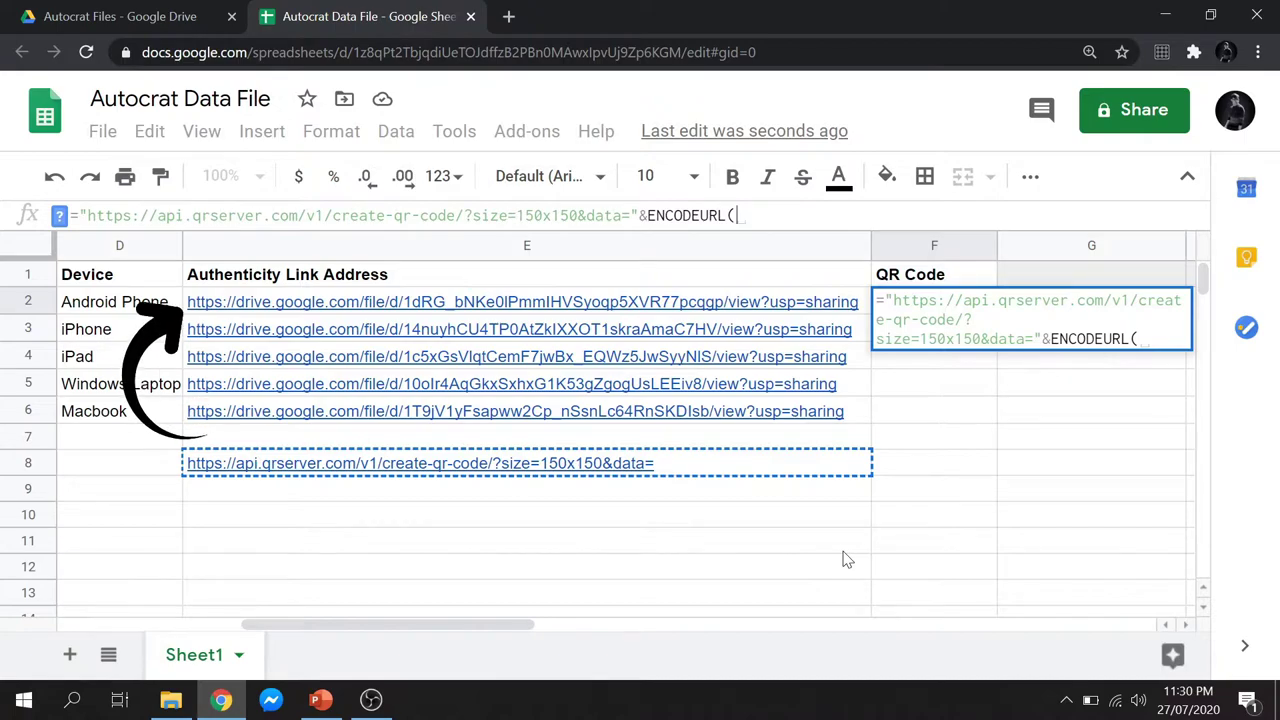
pyautogui.click(812, 312)
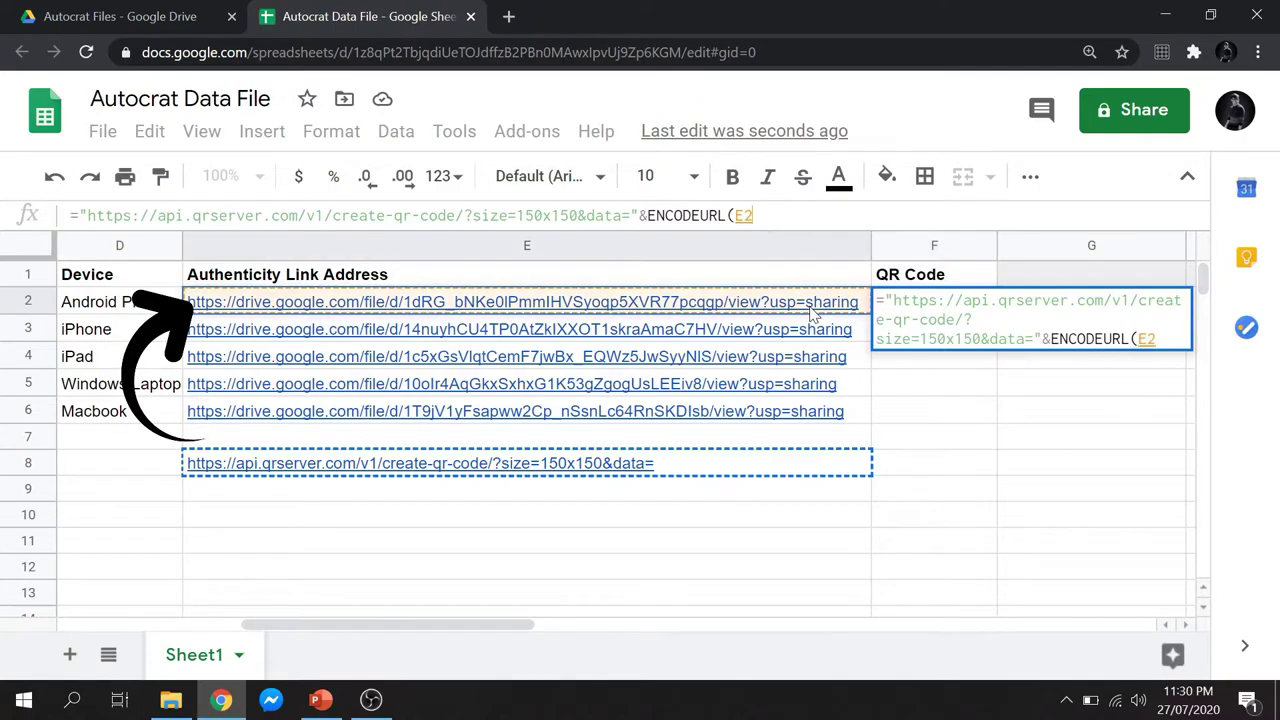
pyautogui.write(')')
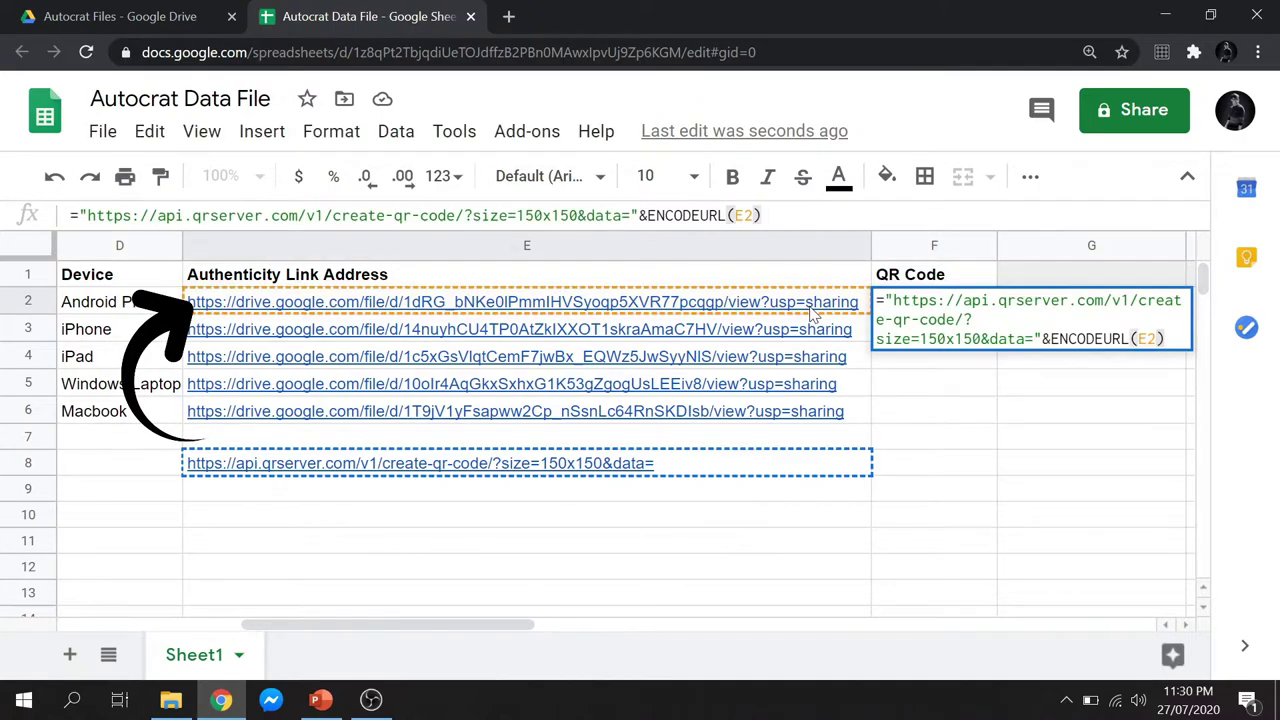
pyautogui.press('Return')
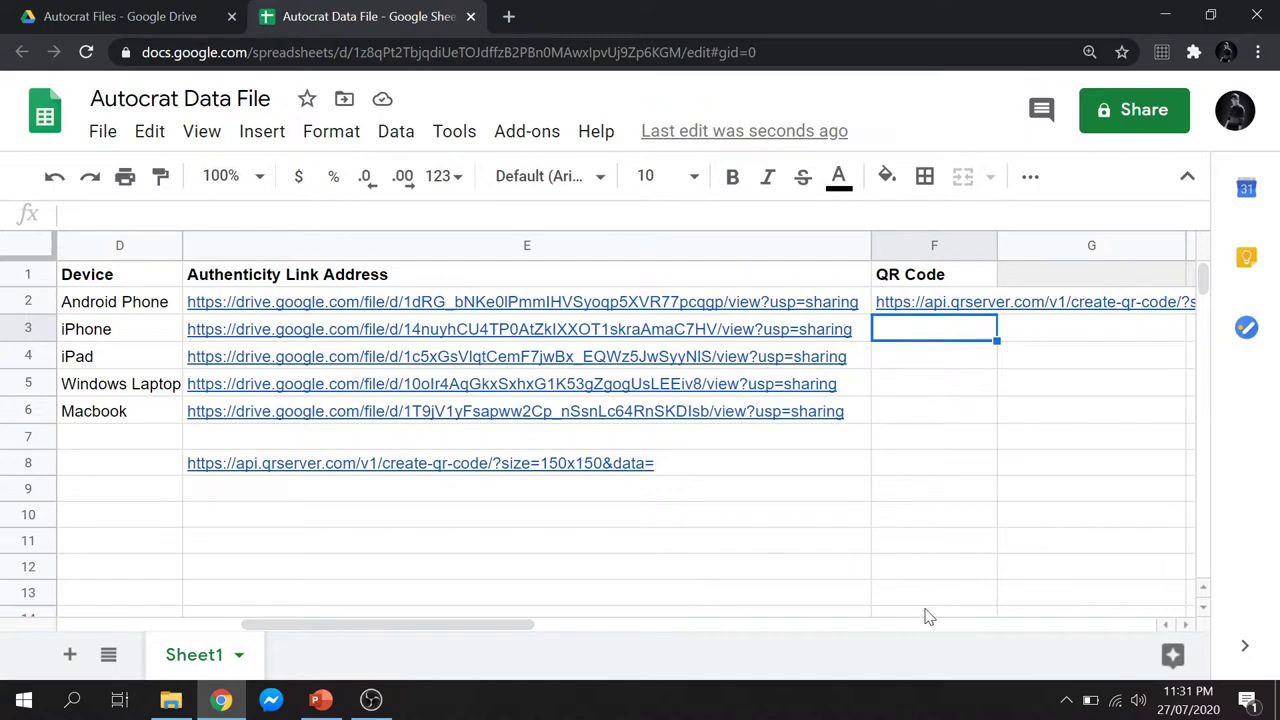
# Step: Fill the QR Code formula from F2 down through F6
pyautogui.click(968, 310)
pyautogui.moveTo(1000, 316); pyautogui.dragTo(1000, 428)
pyautogui.click(909, 525)
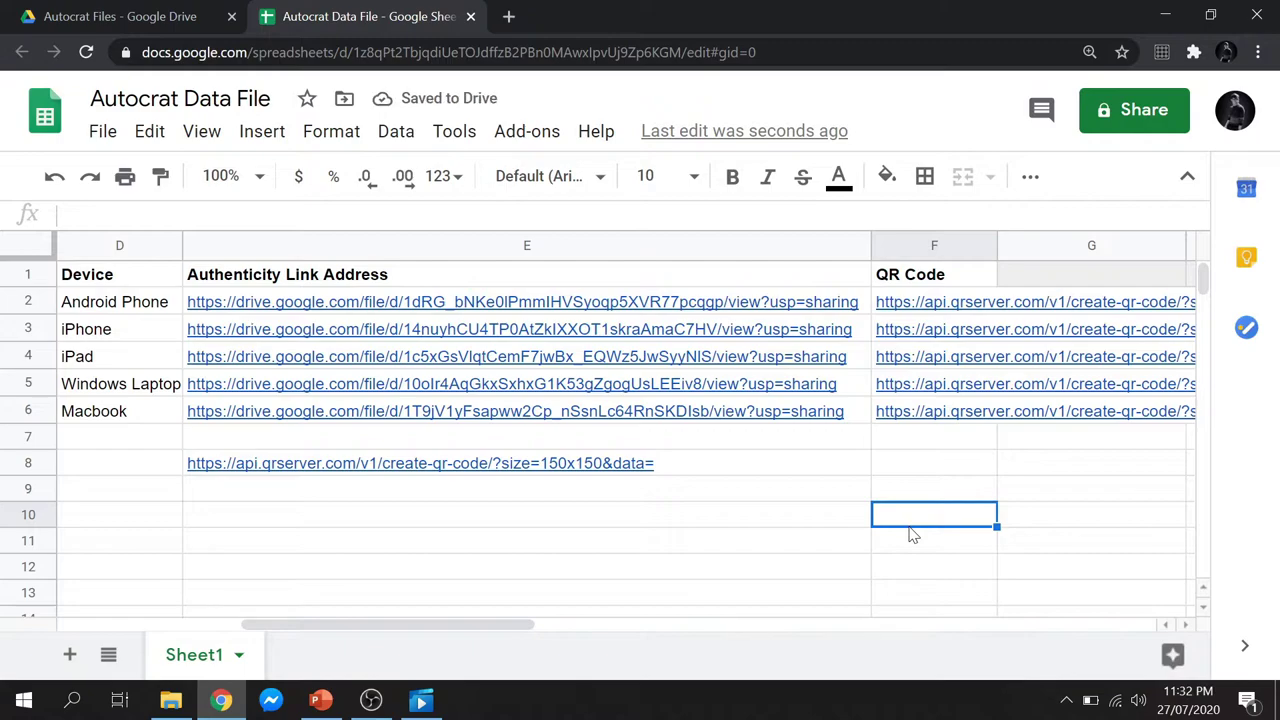
# Step: Clear the leftover QR-server address from E8
pyautogui.click(706, 468)
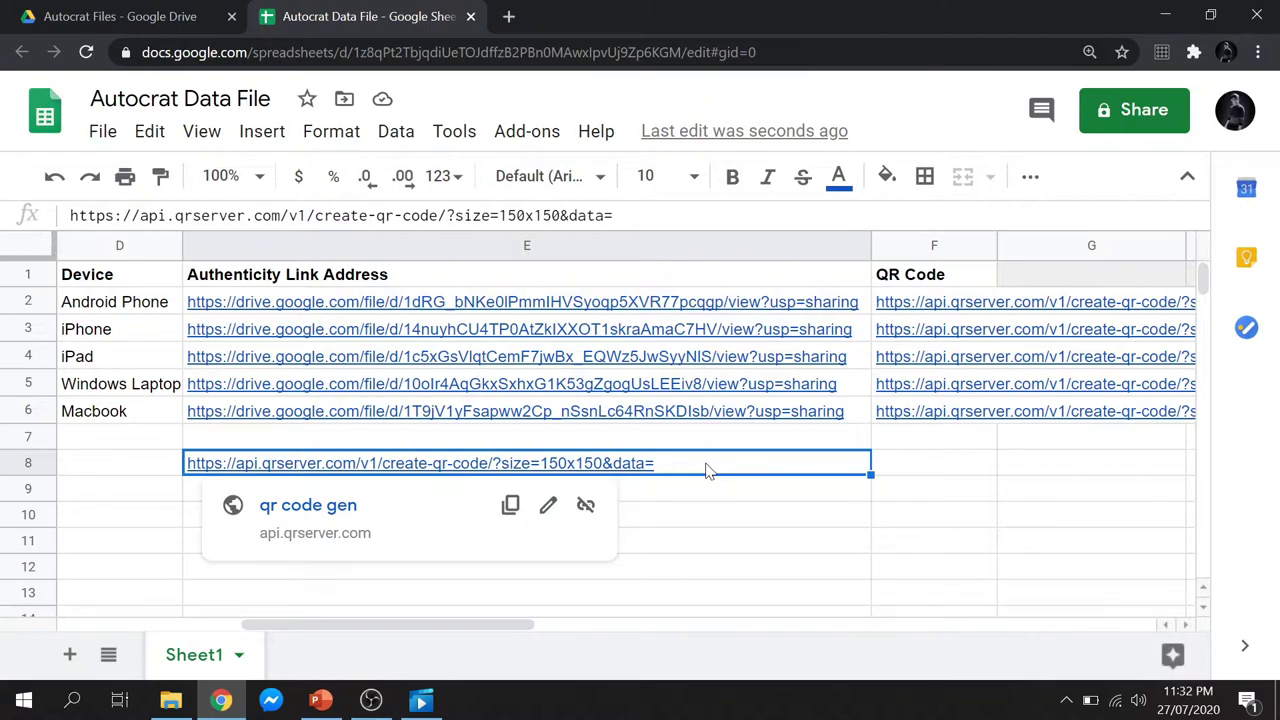
pyautogui.press('Delete')
pyautogui.click(765, 557)
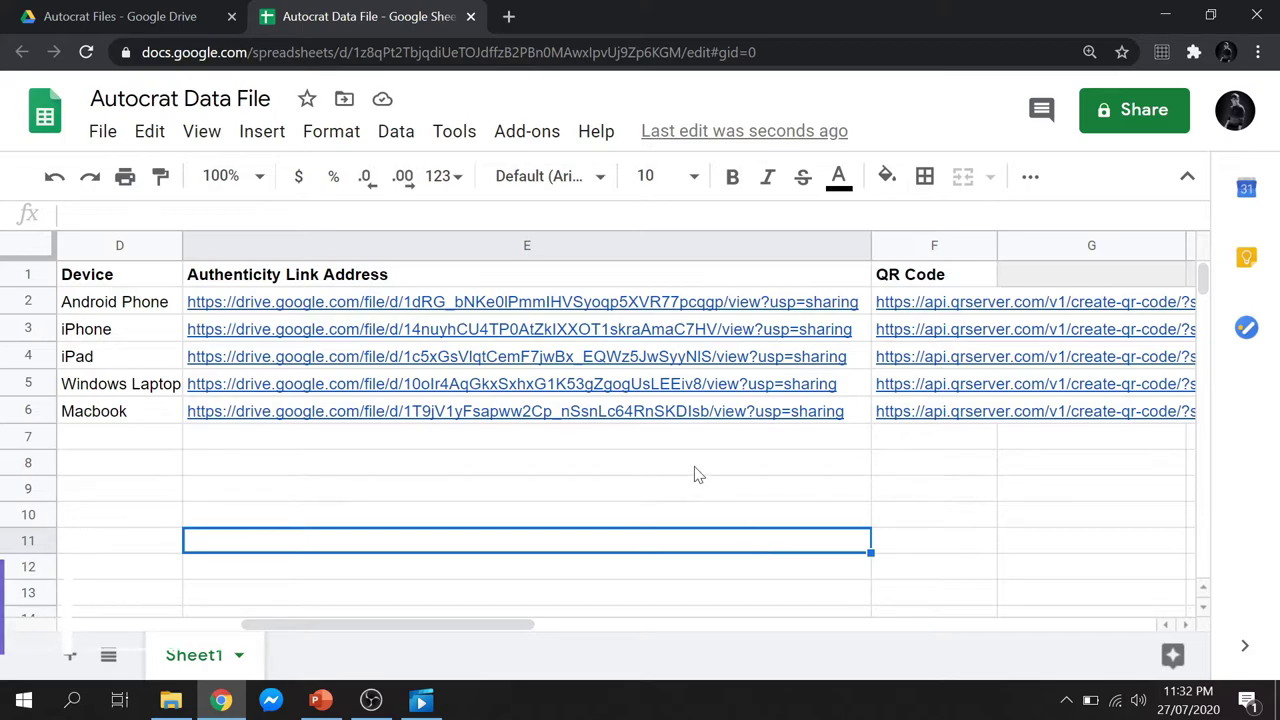
# Step: Launch the Autocrat add-on from the Add-ons menu
pyautogui.click(538, 138)
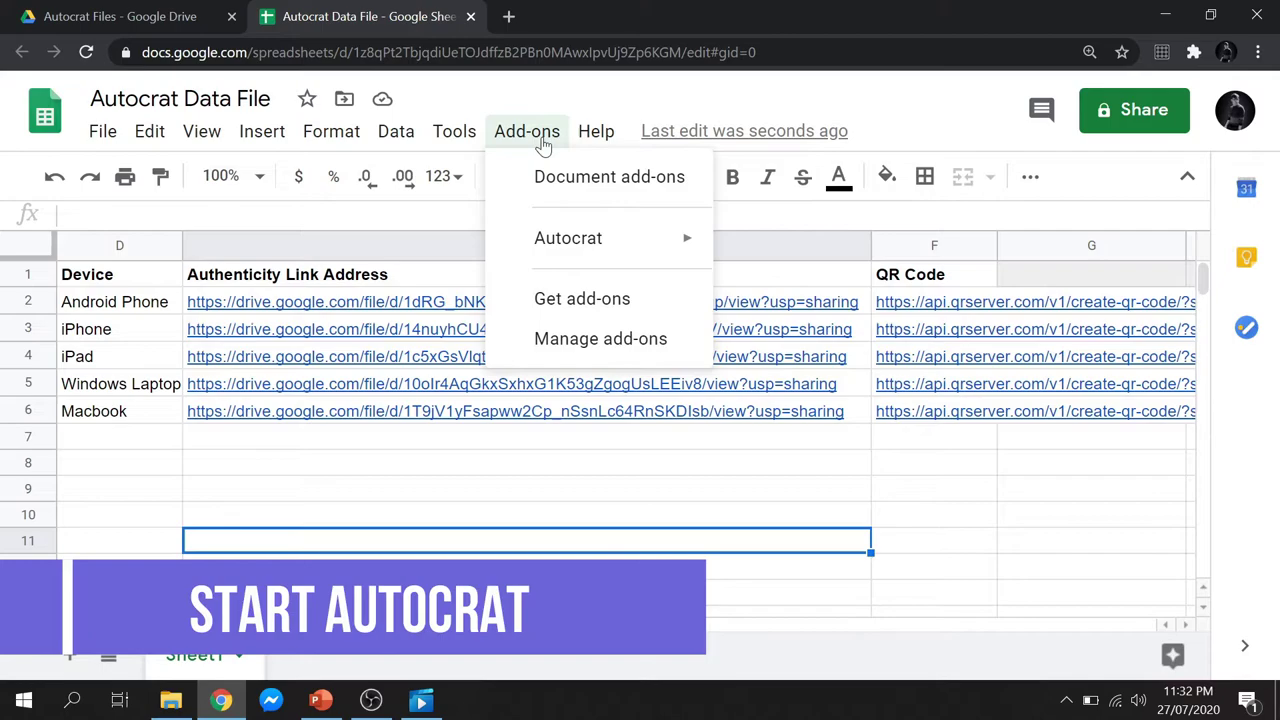
pyautogui.moveTo(586, 250)
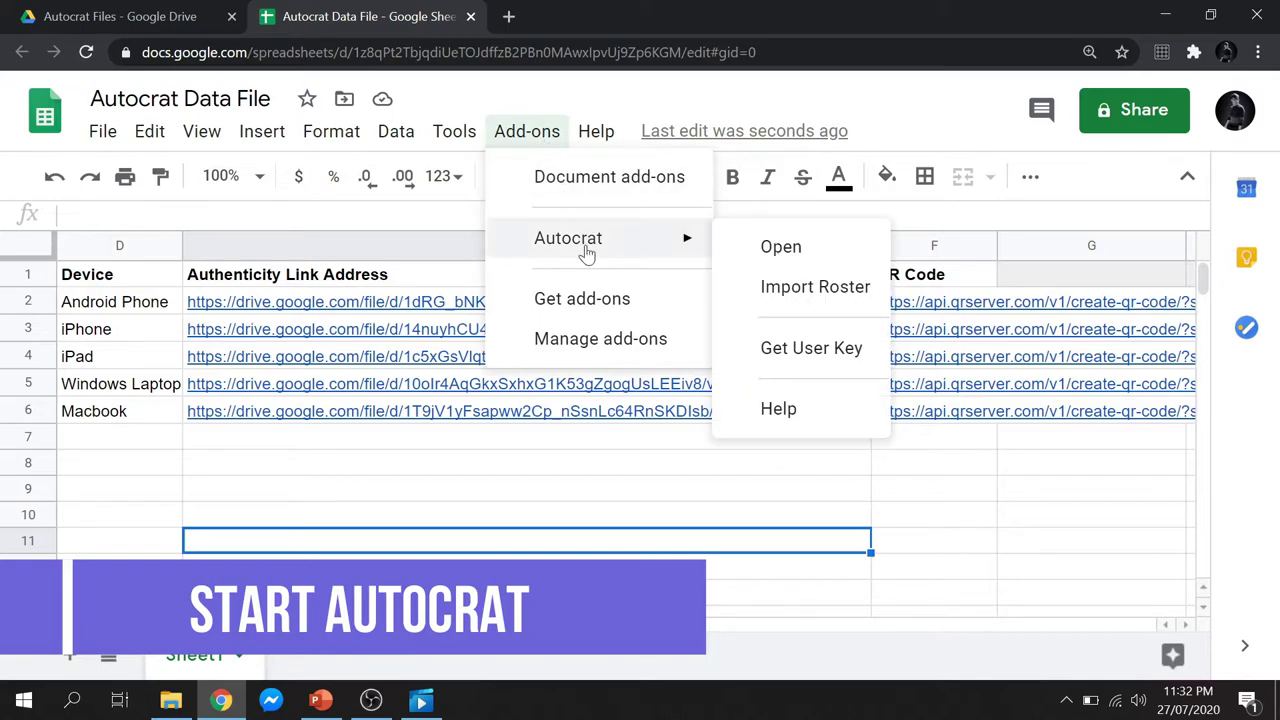
pyautogui.click(781, 250)
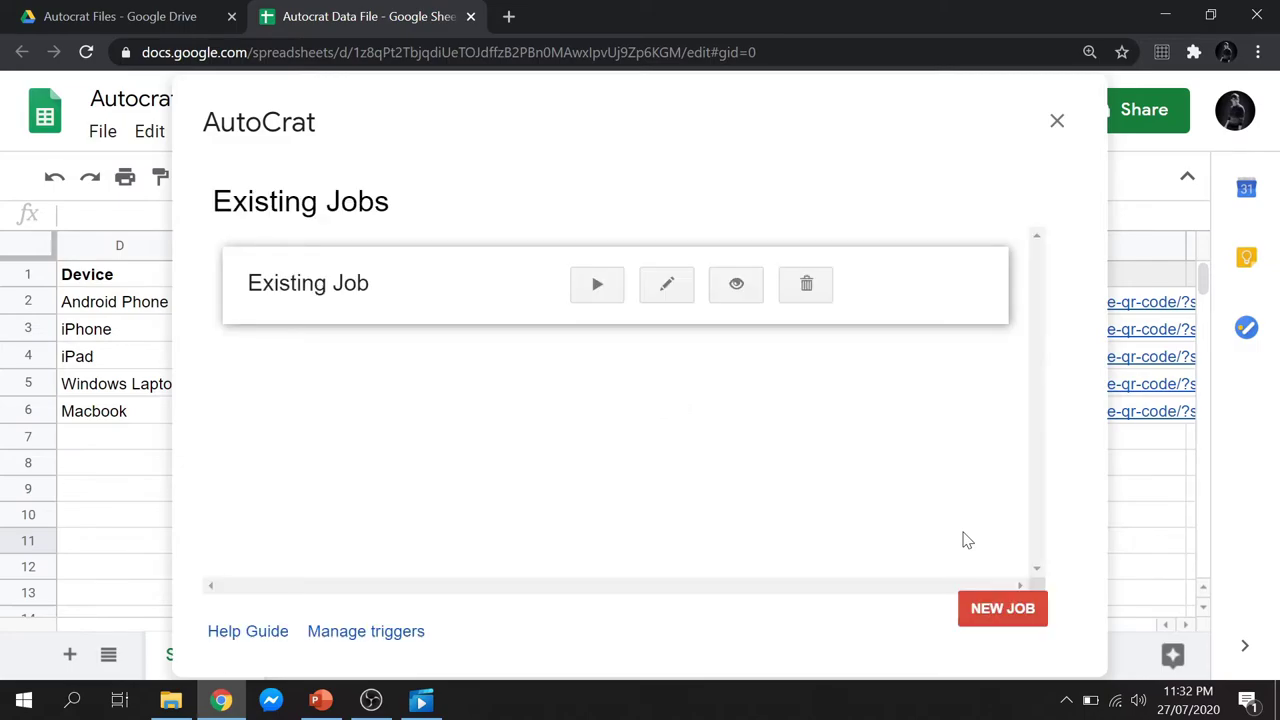
# Step: Create a new AutoCrat job named 'QR Code x Autocrat Sample'
pyautogui.click(1000, 616)
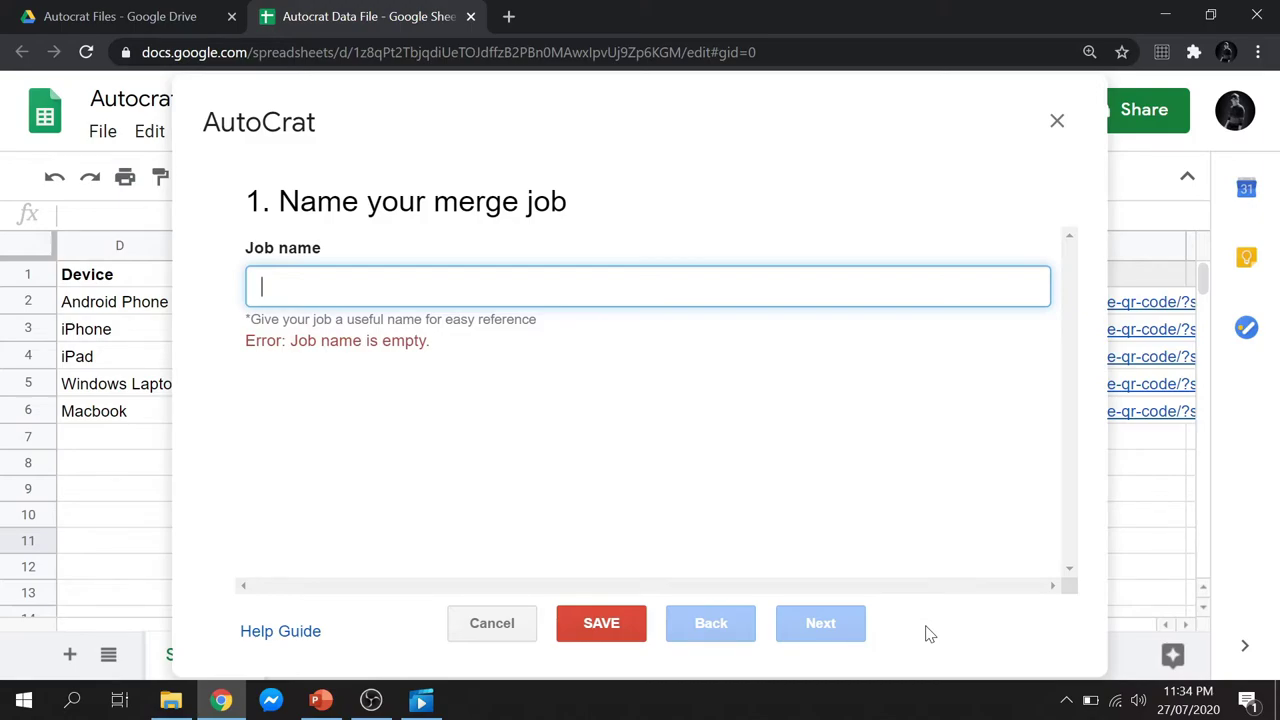
pyautogui.write('QR Code x Autocrat Sample')
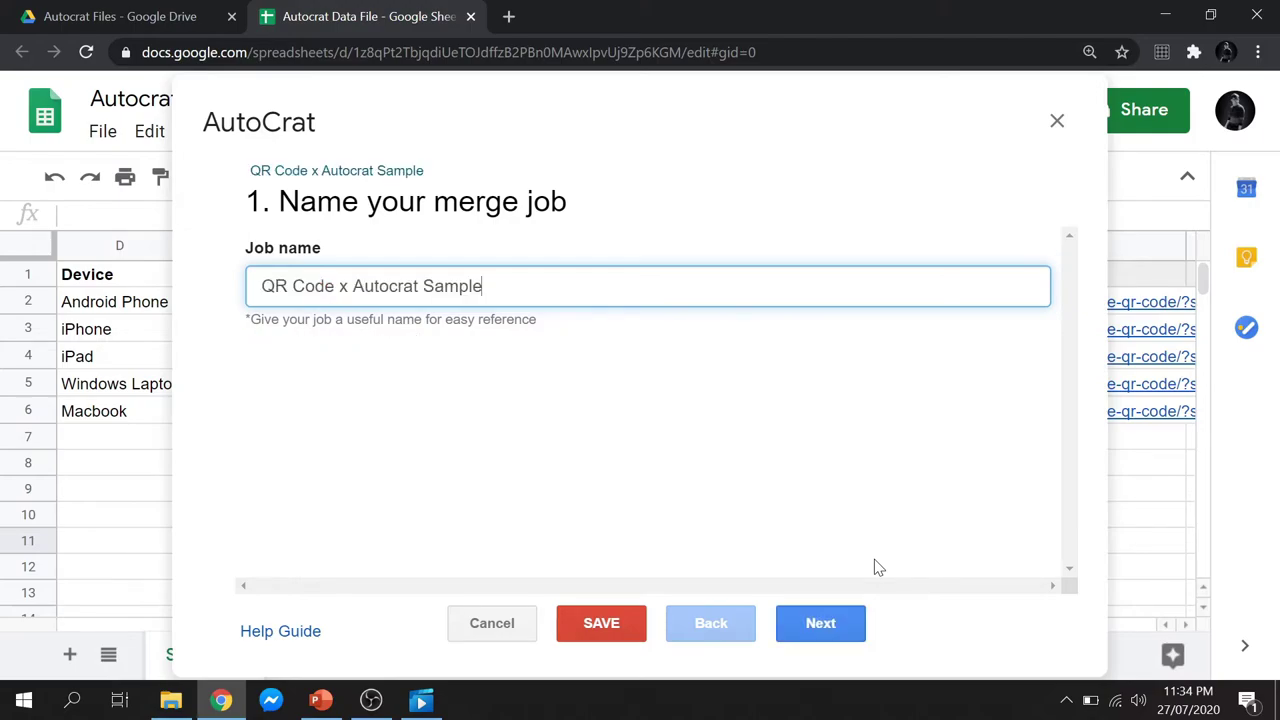
# Step: Pick Autocrat Form Document from Drive as the job's template and advance to tag mapping
pyautogui.click(846, 638)
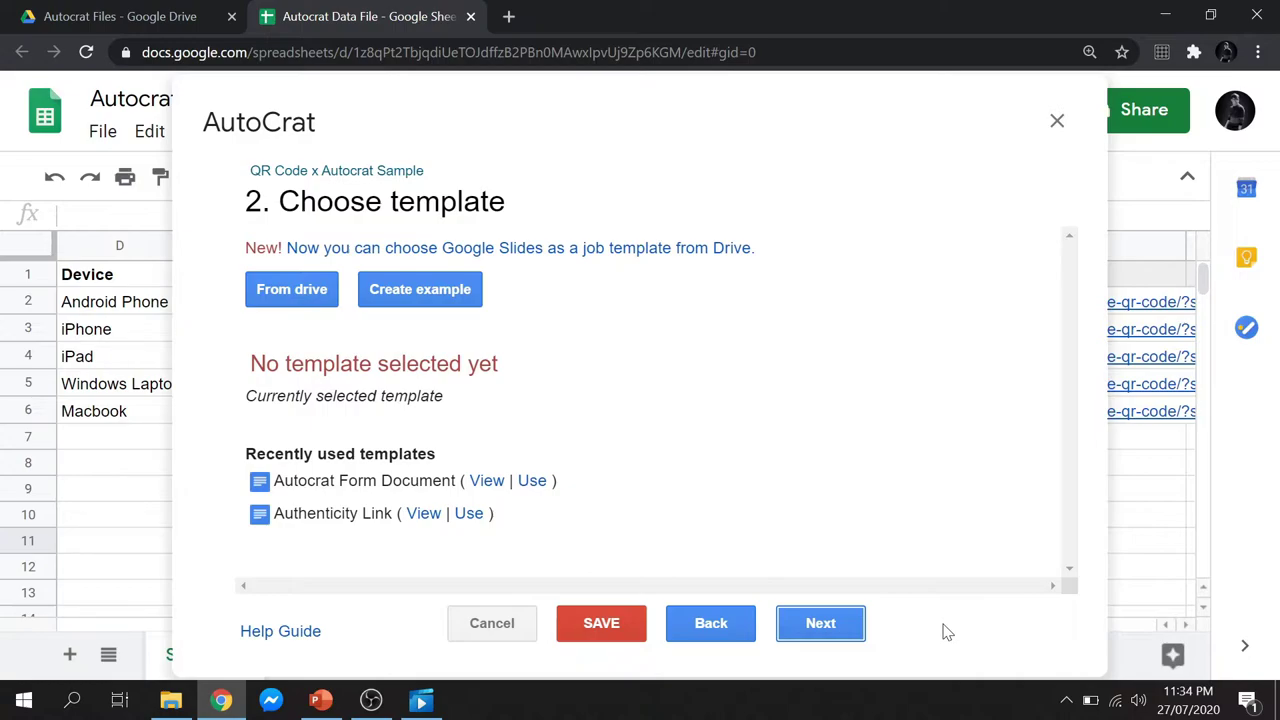
pyautogui.click(293, 303)
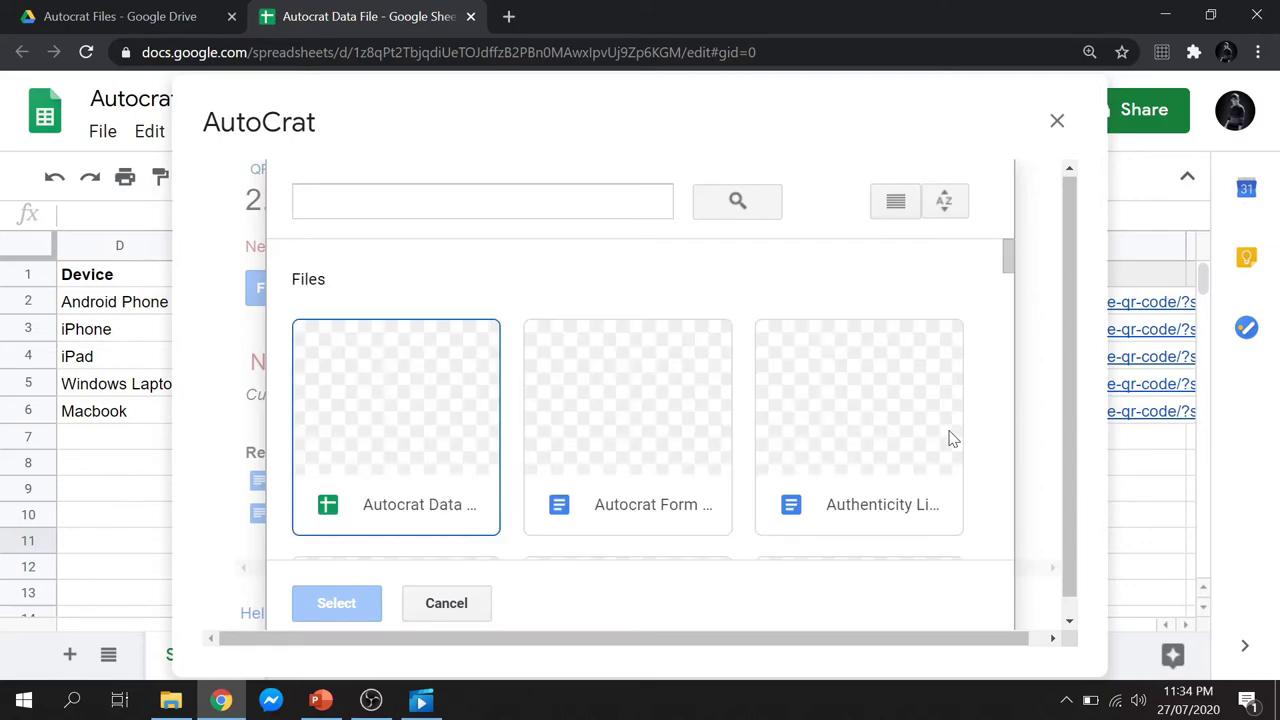
pyautogui.click(640, 408)
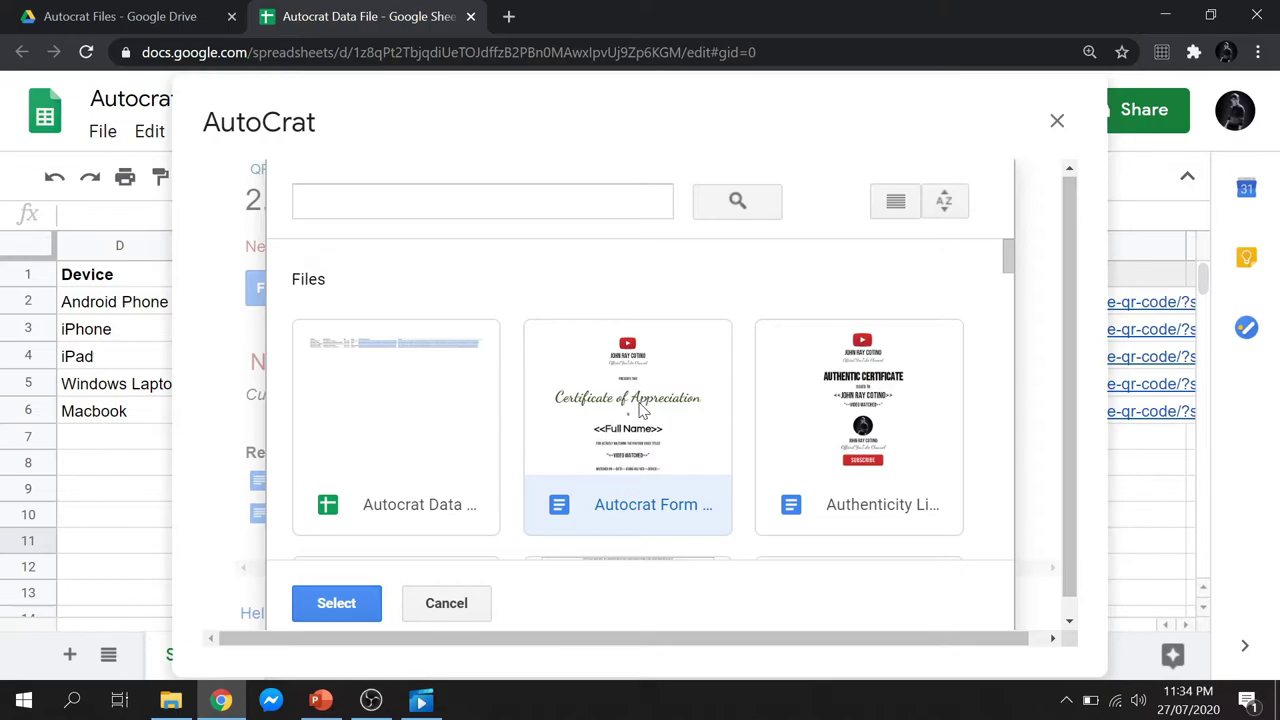
pyautogui.click(338, 605)
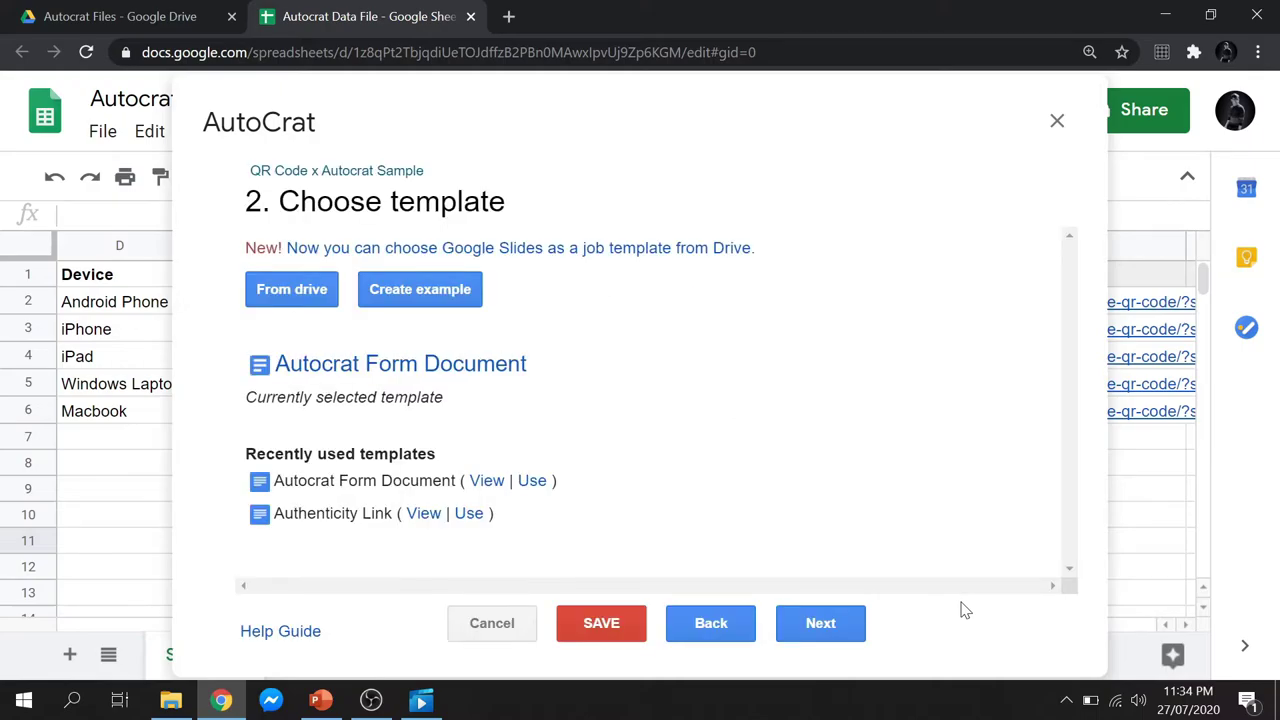
pyautogui.click(805, 642)
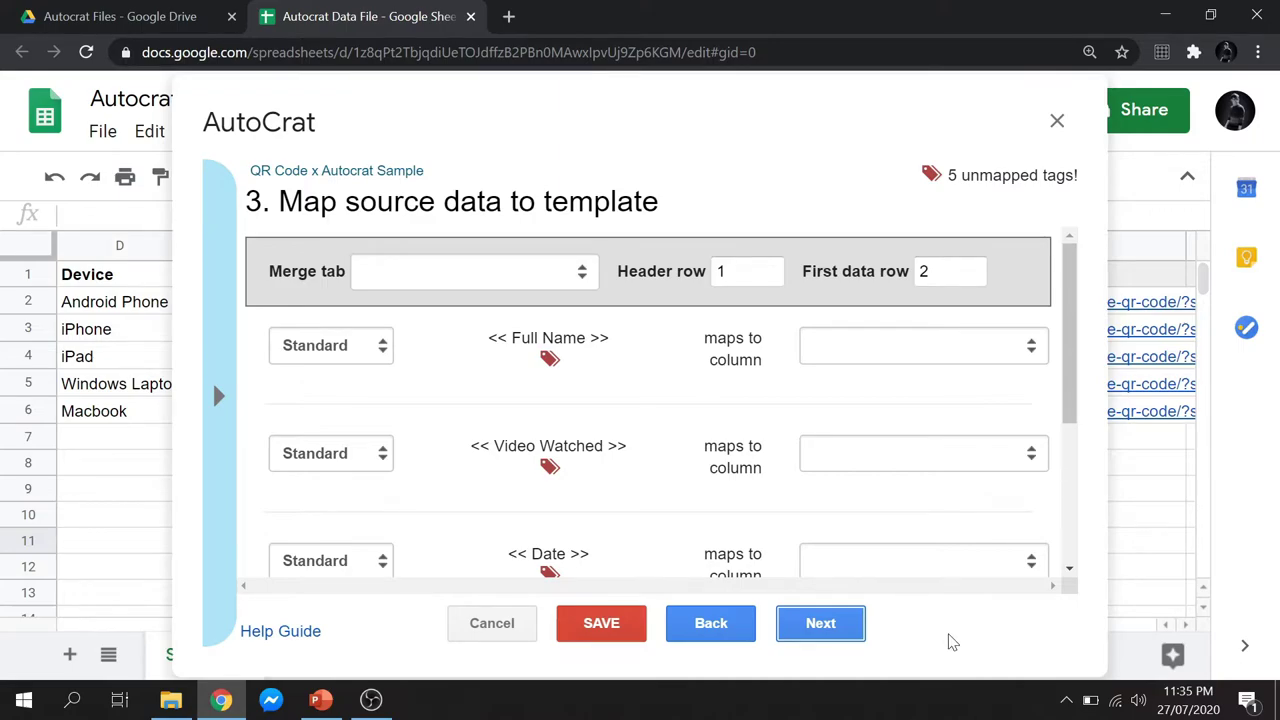
# Step: Merge from Sheet1, keep Full Name mapped to its column, and insert QR Code as an image
pyautogui.click(549, 282)
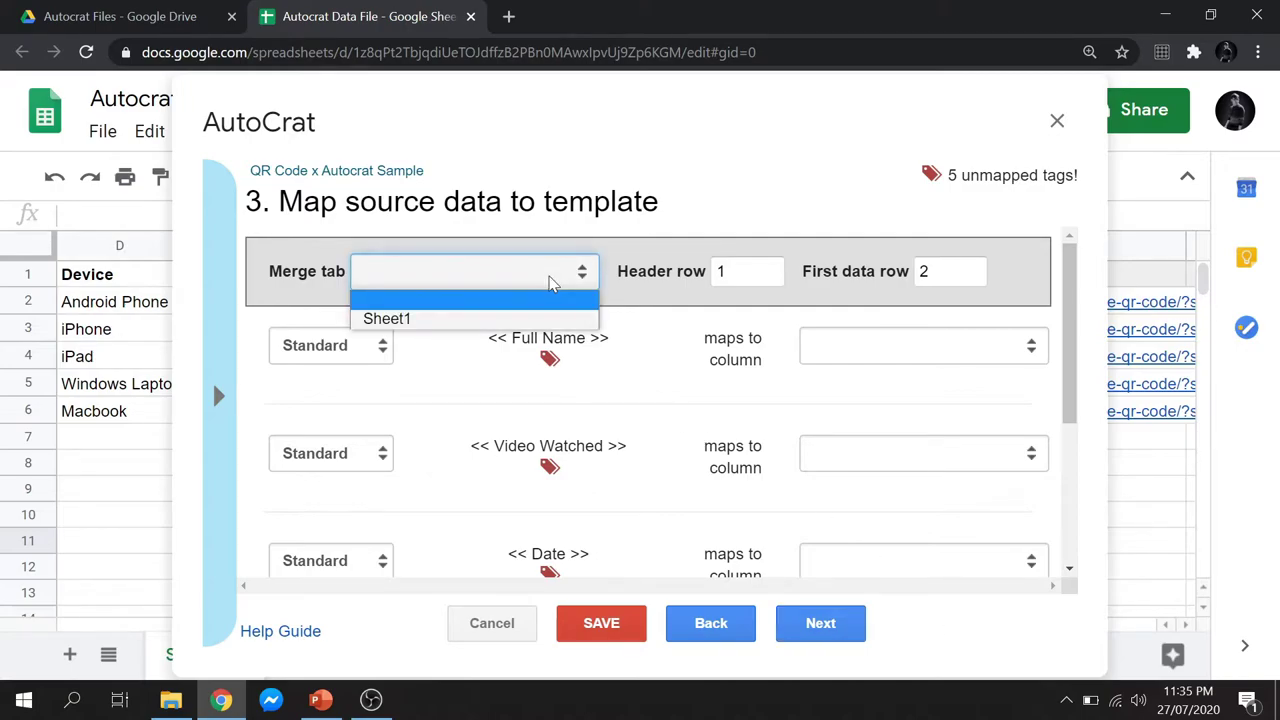
pyautogui.click(540, 316)
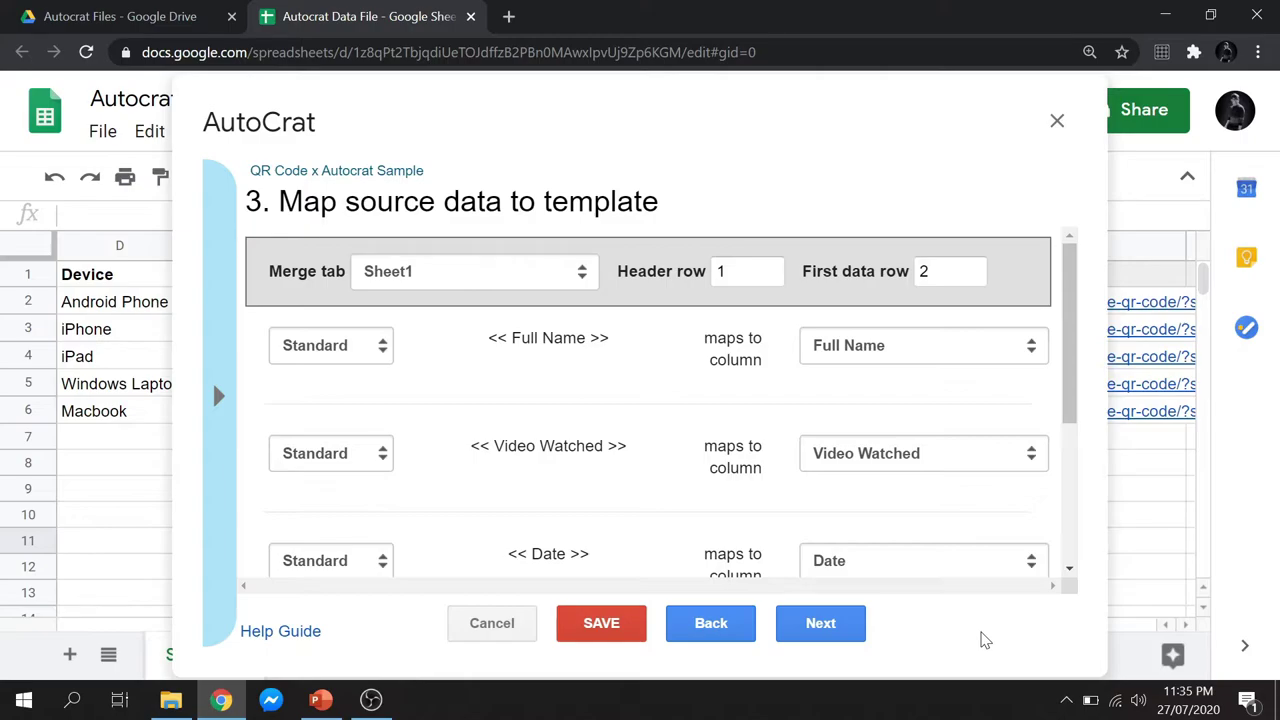
pyautogui.click(956, 348)
pyautogui.click(946, 354)
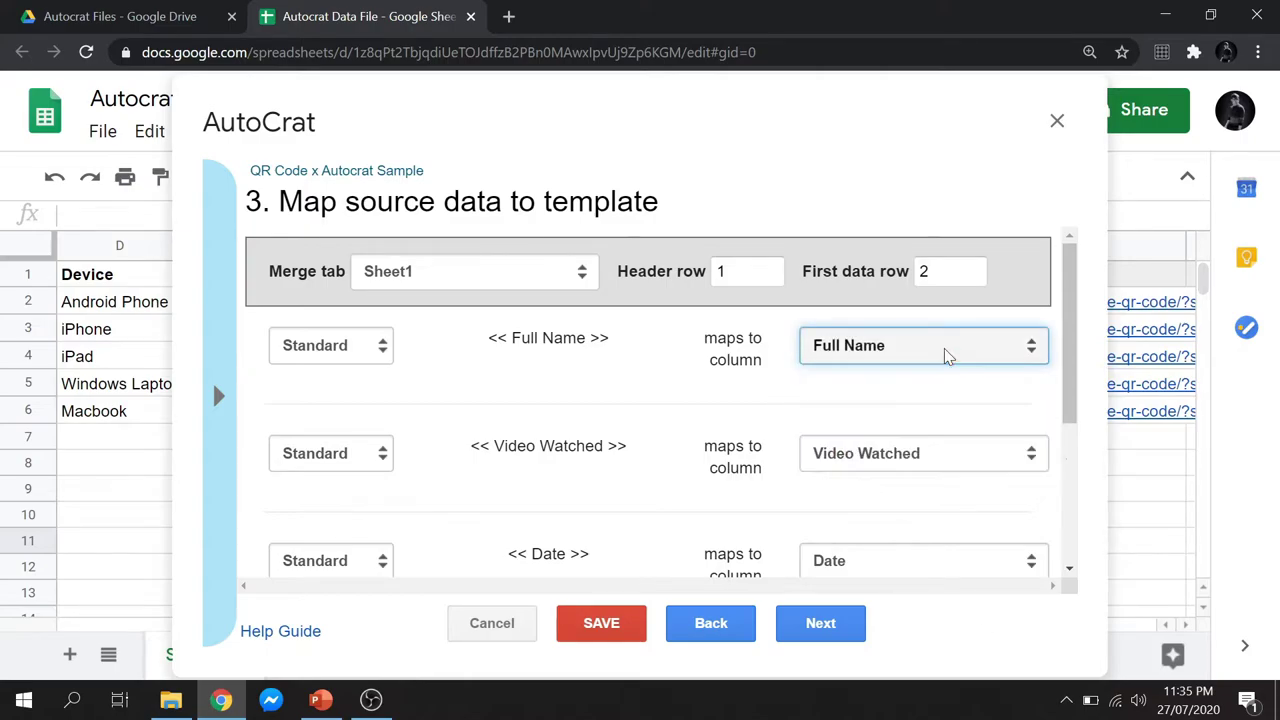
pyautogui.scroll(-2, 912, 418)
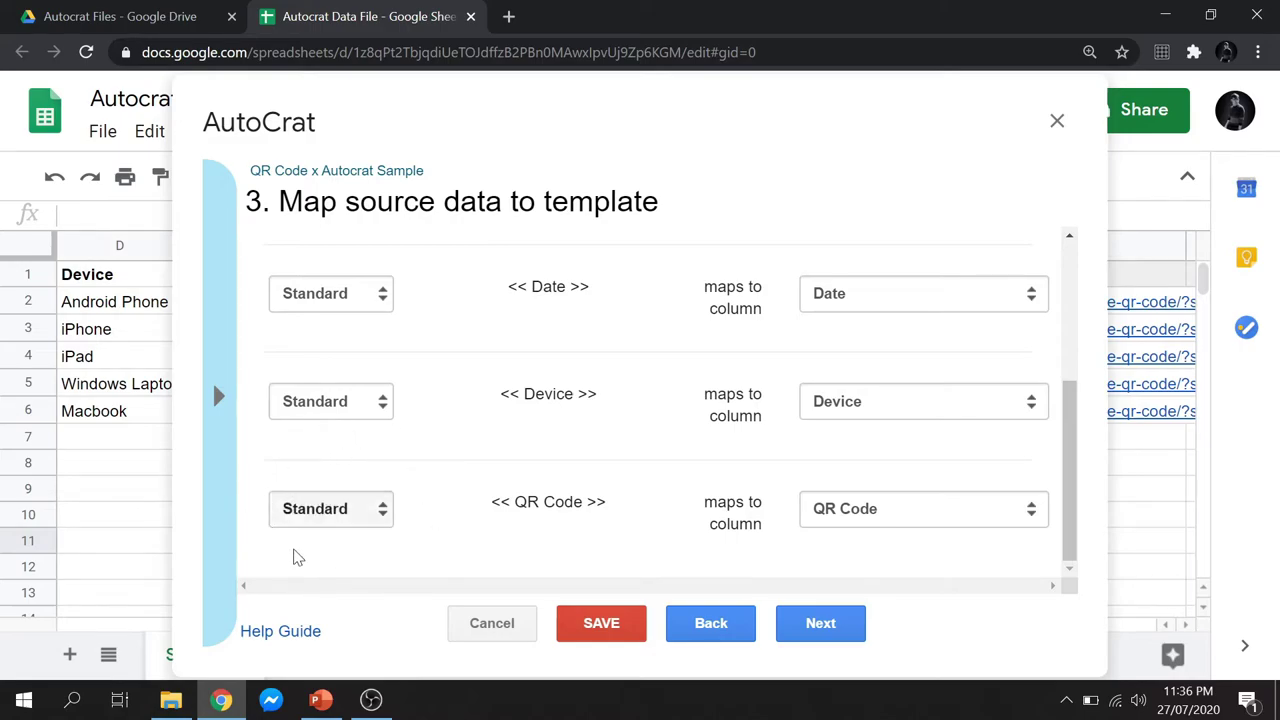
pyautogui.click(374, 512)
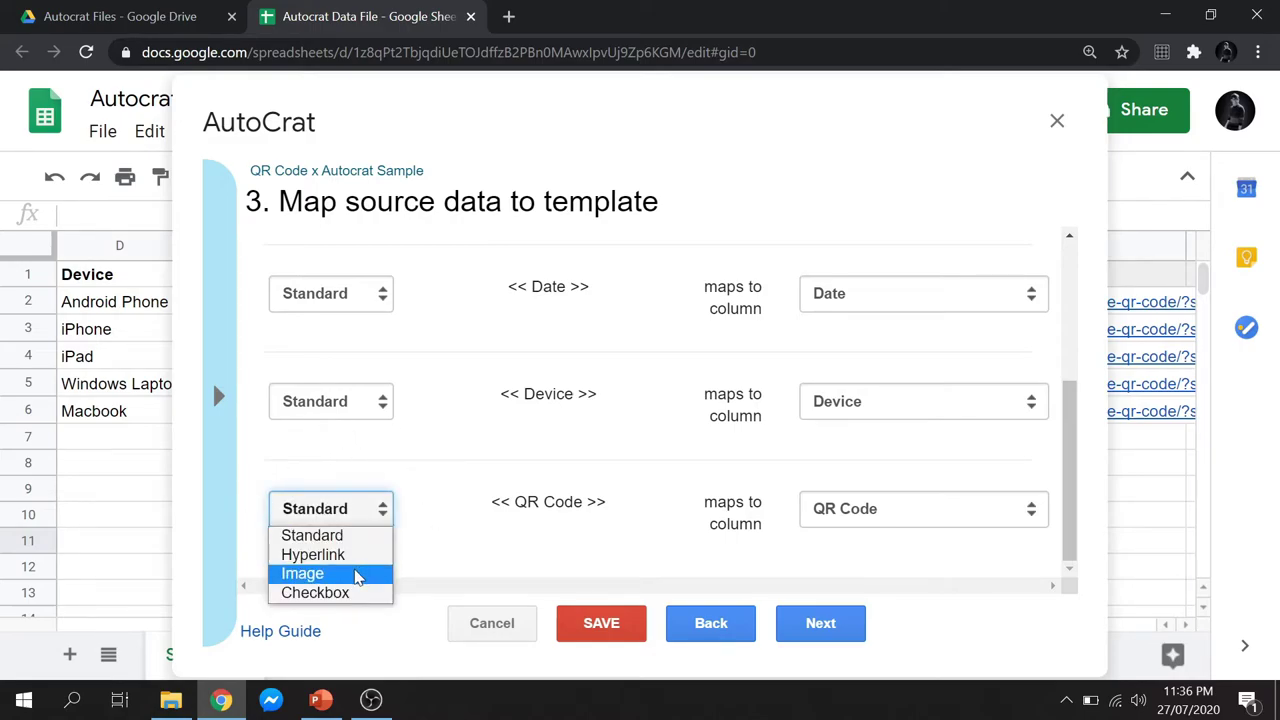
pyautogui.click(302, 573)
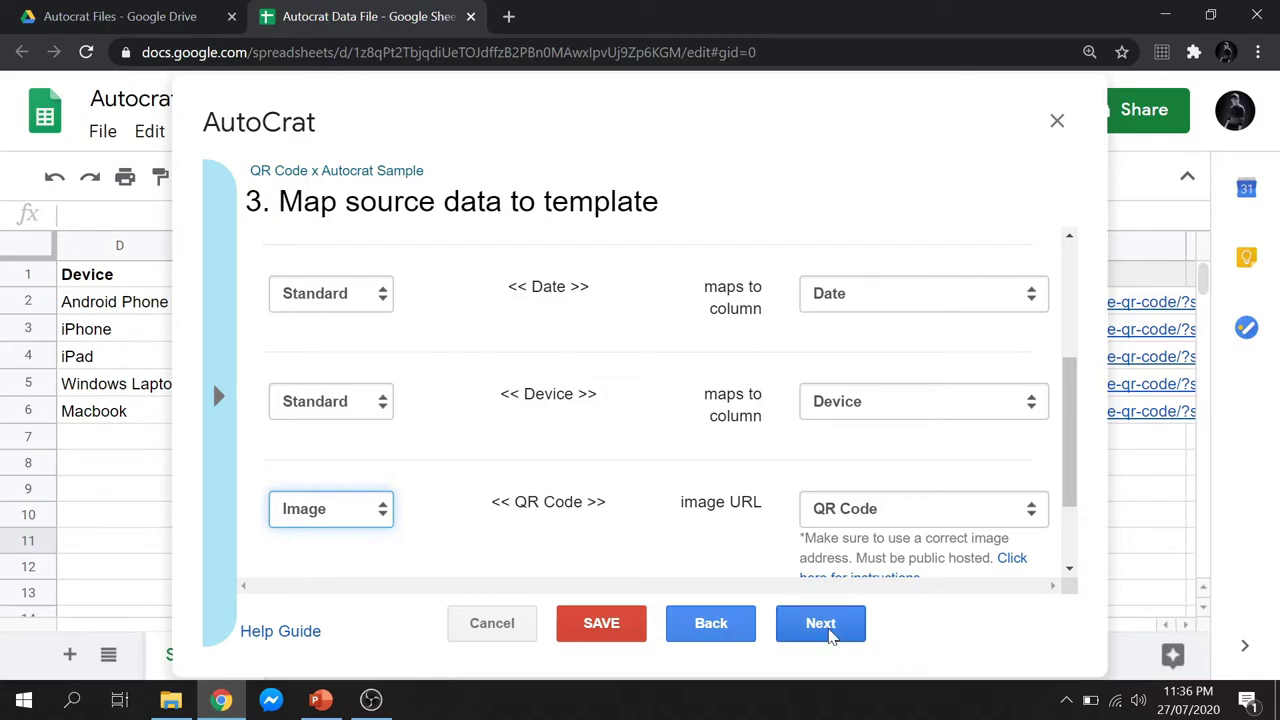
pyautogui.click(820, 624)
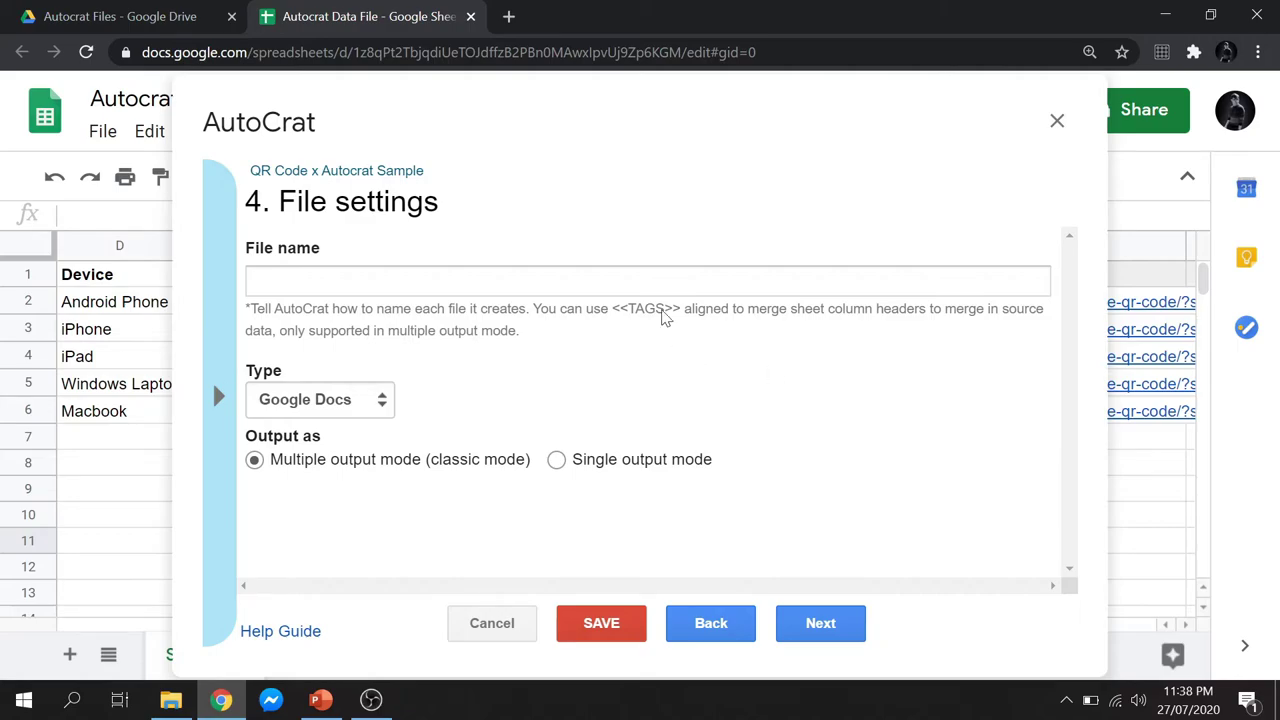
# Step: Name output files '<<Full Name>> Certificate with QR Code' and set their type to PDF
pyautogui.click(663, 281)
pyautogui.write('<<Full Name>> Certificate with QR Code')
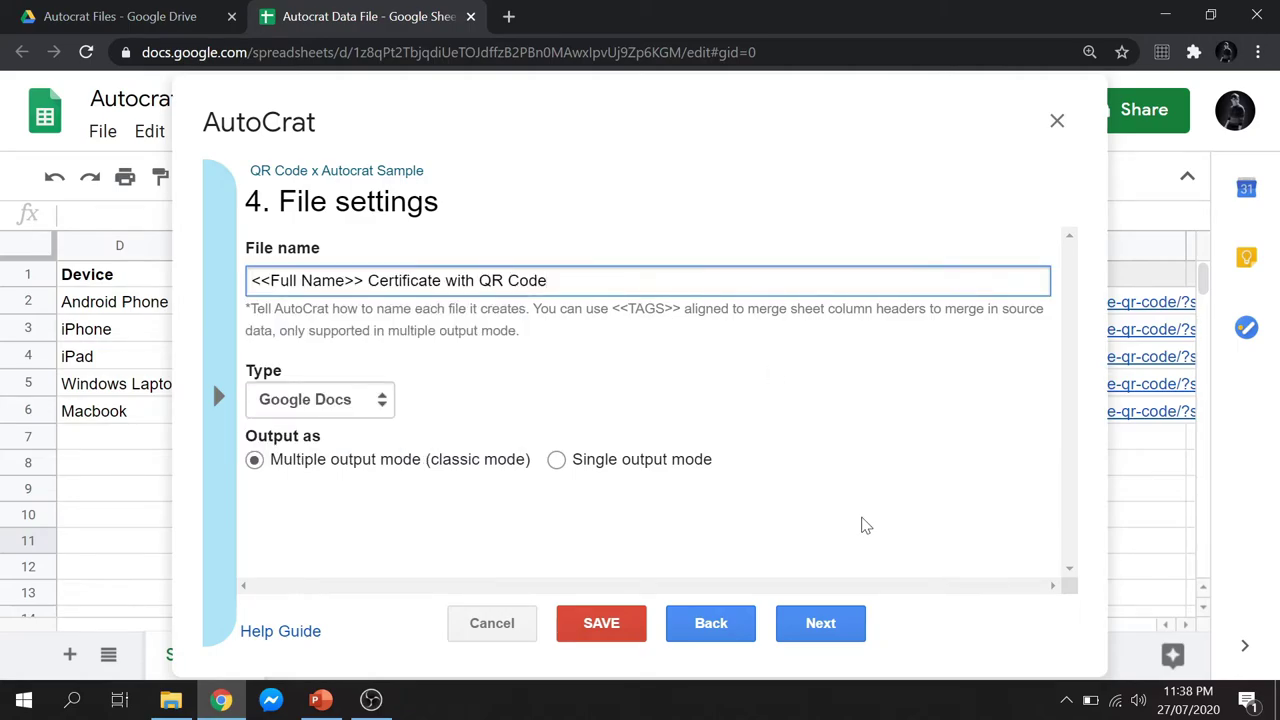
pyautogui.click(864, 525)
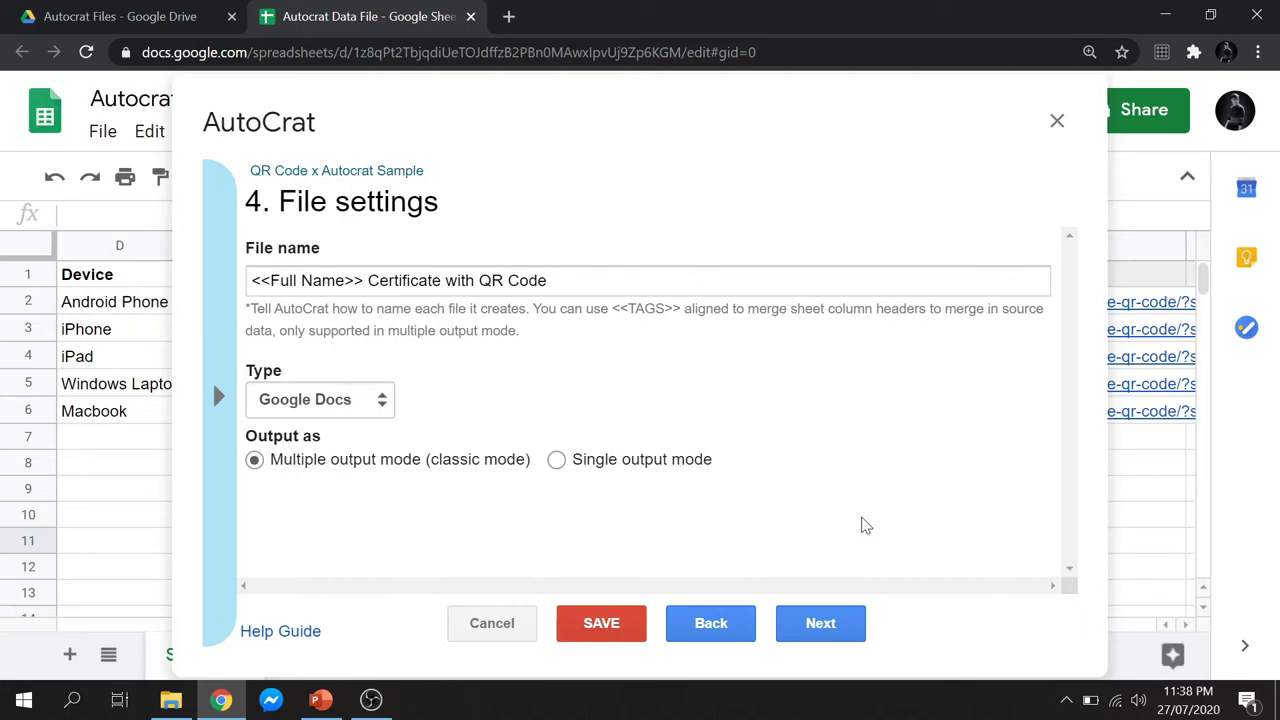
pyautogui.click(340, 406)
pyautogui.click(335, 449)
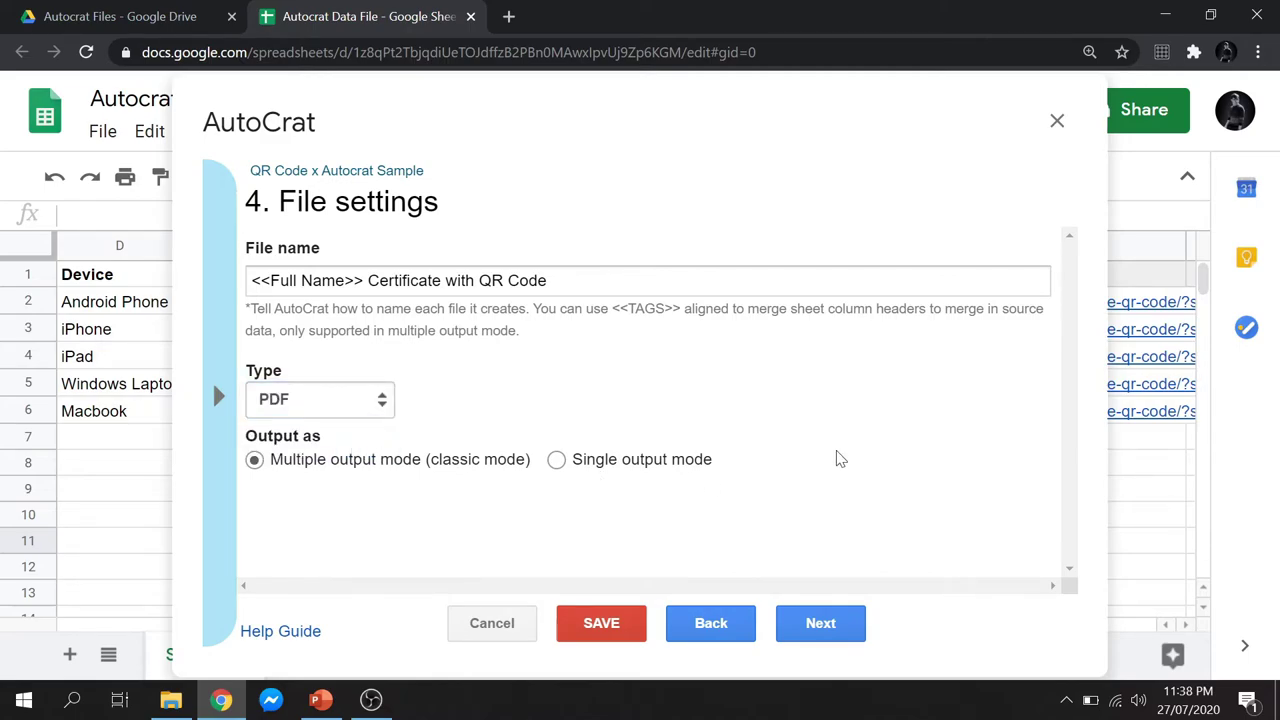
pyautogui.click(829, 622)
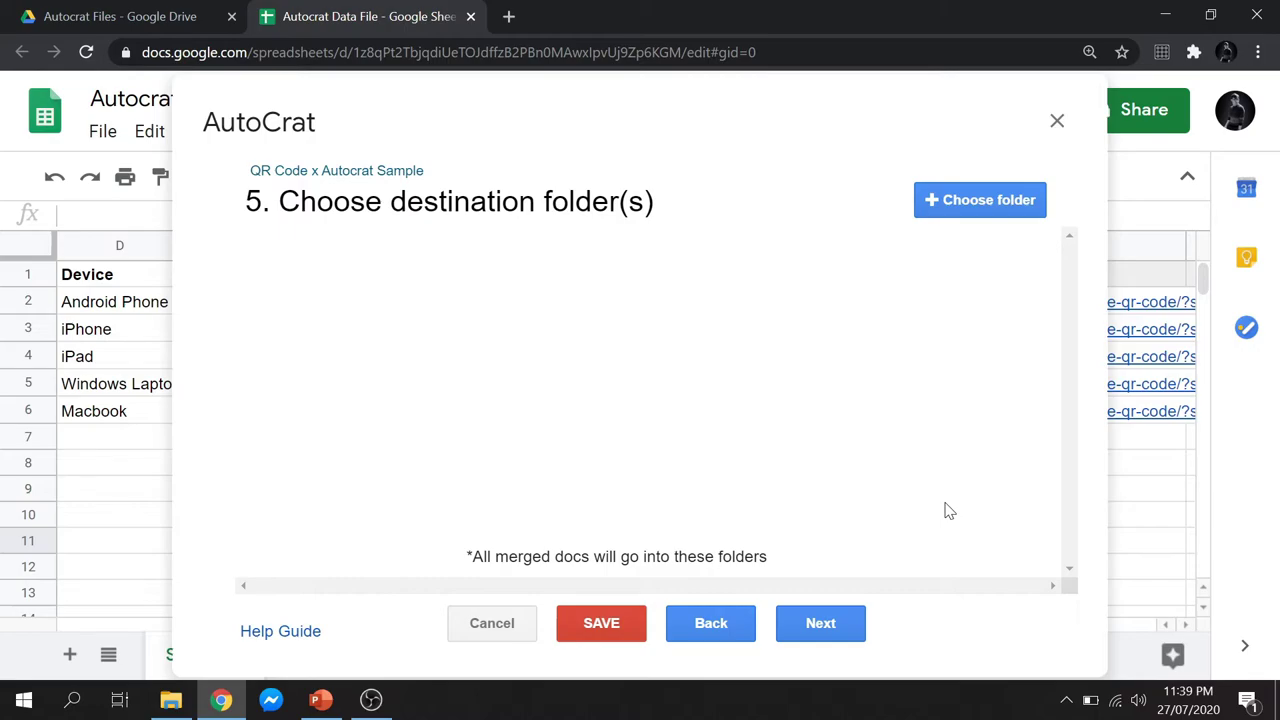
# Step: Set Autocrat Merged Files as the job's destination folder
pyautogui.click(985, 204)
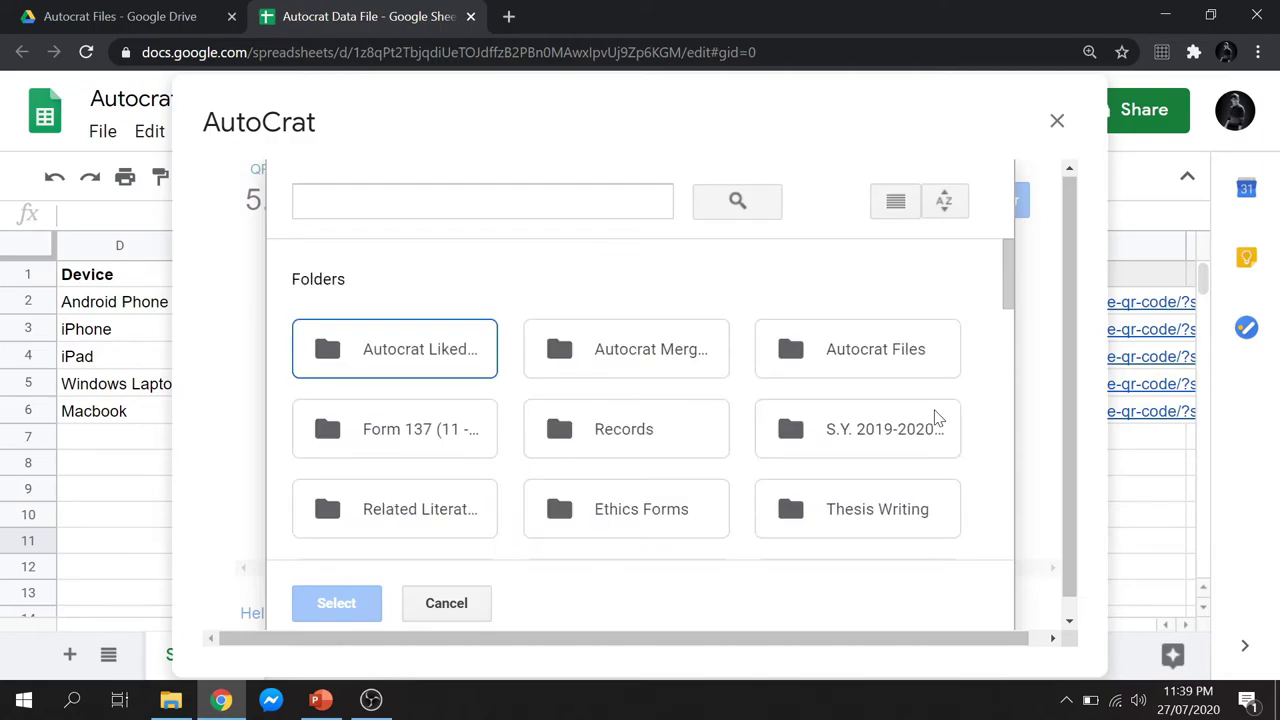
pyautogui.click(686, 362)
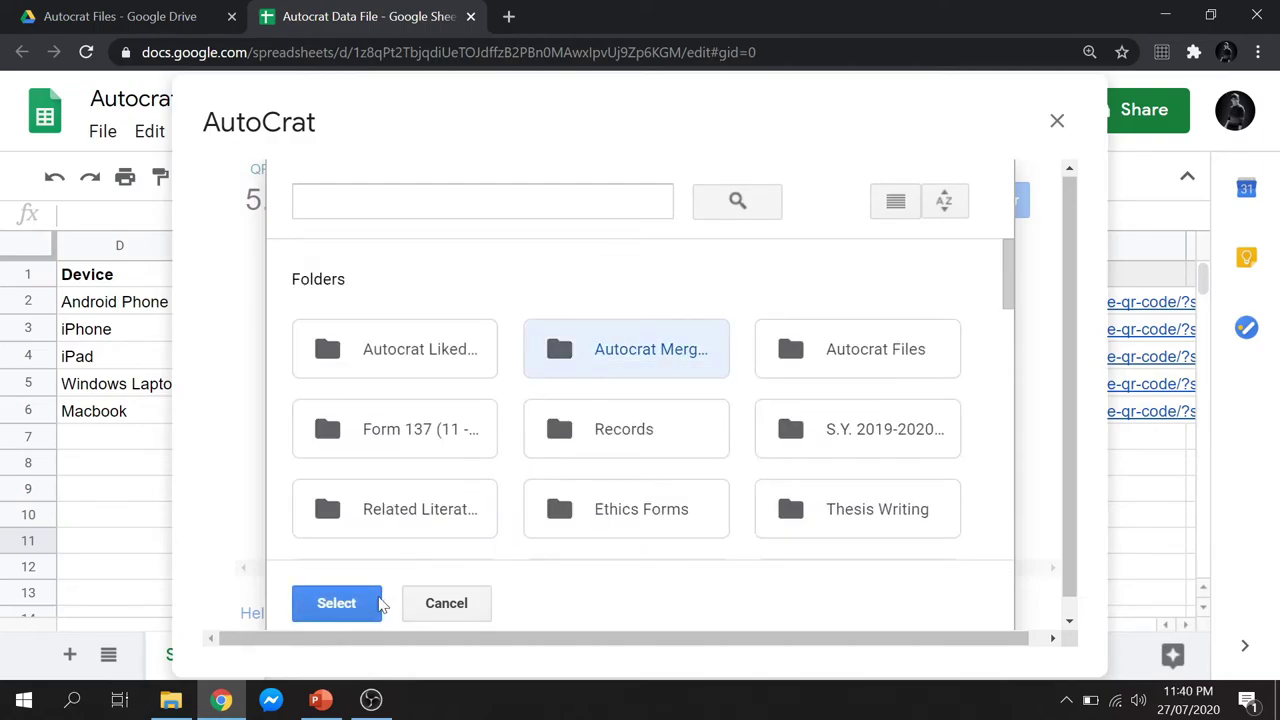
pyautogui.click(365, 609)
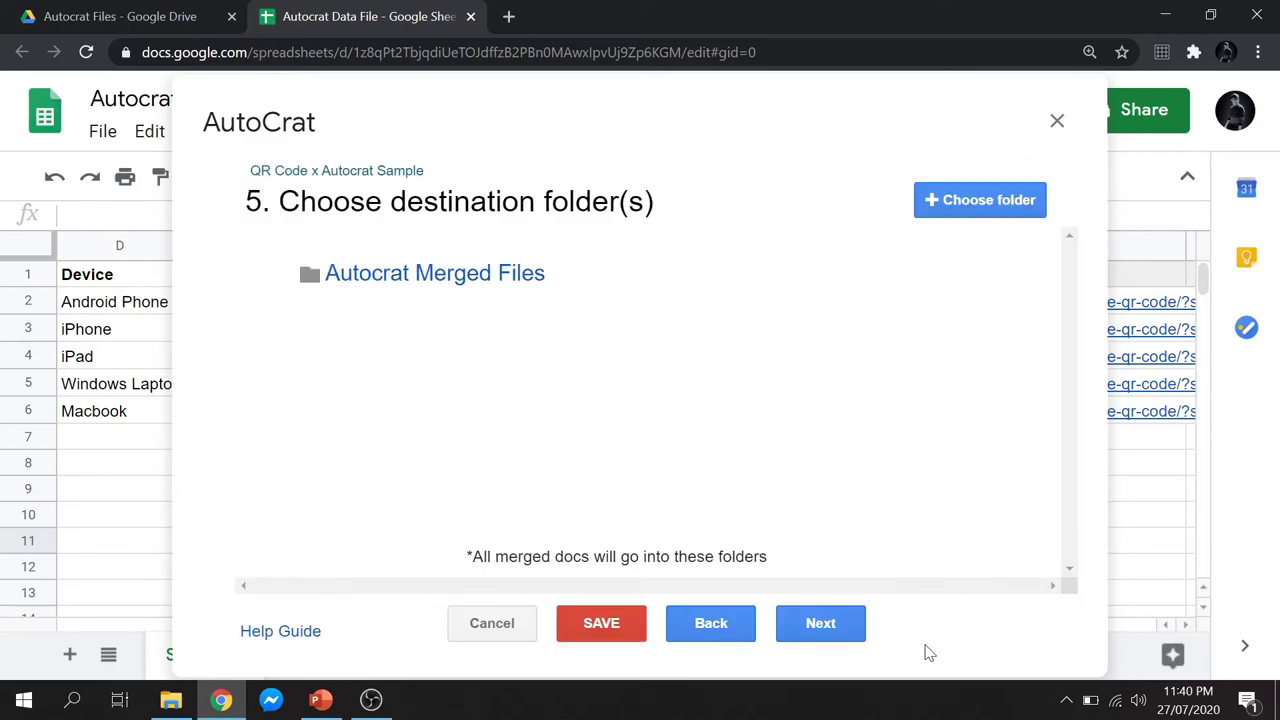
pyautogui.click(821, 625)
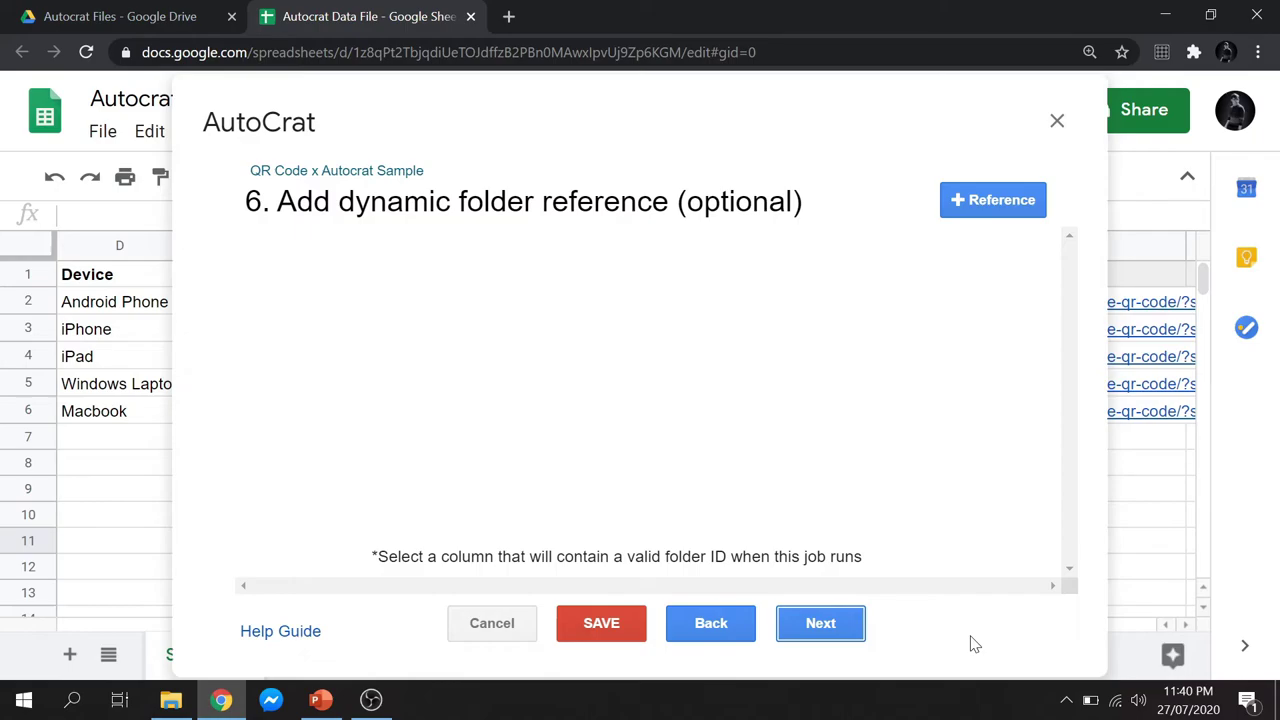
# Step: Skip the dynamic folder, merge condition and sharing options, then save the job
pyautogui.click(845, 625)
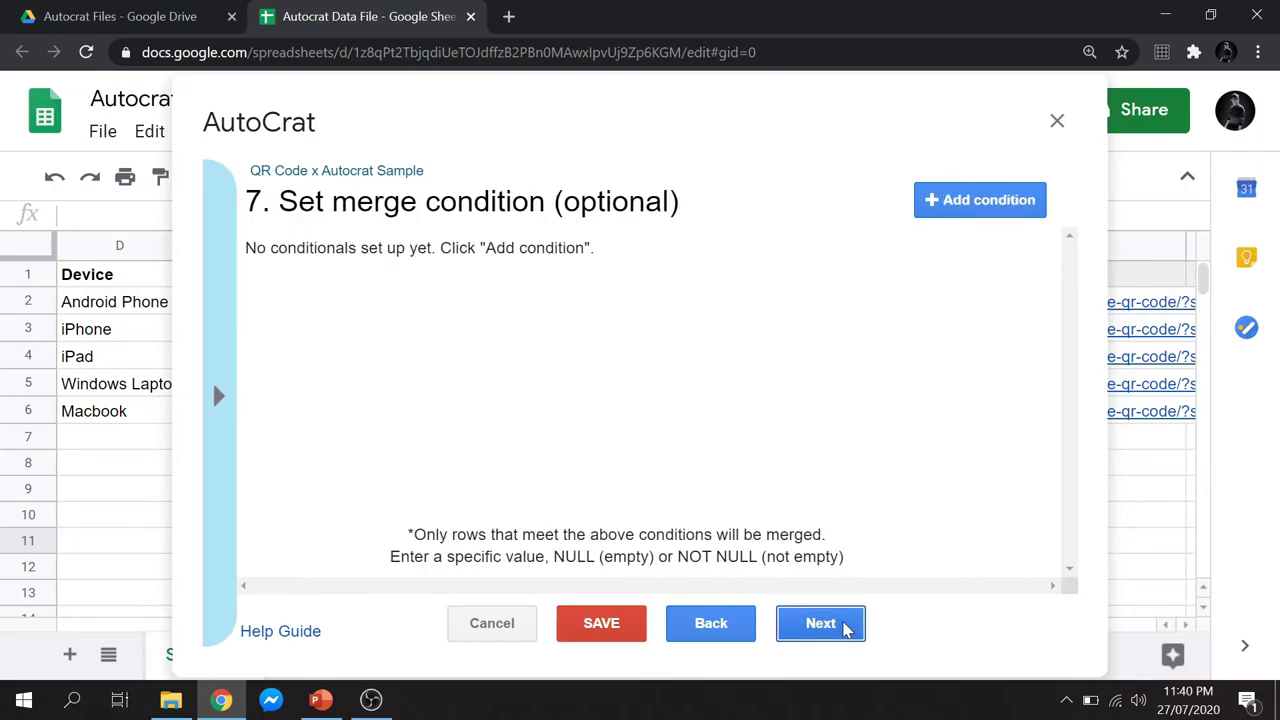
pyautogui.click(845, 625)
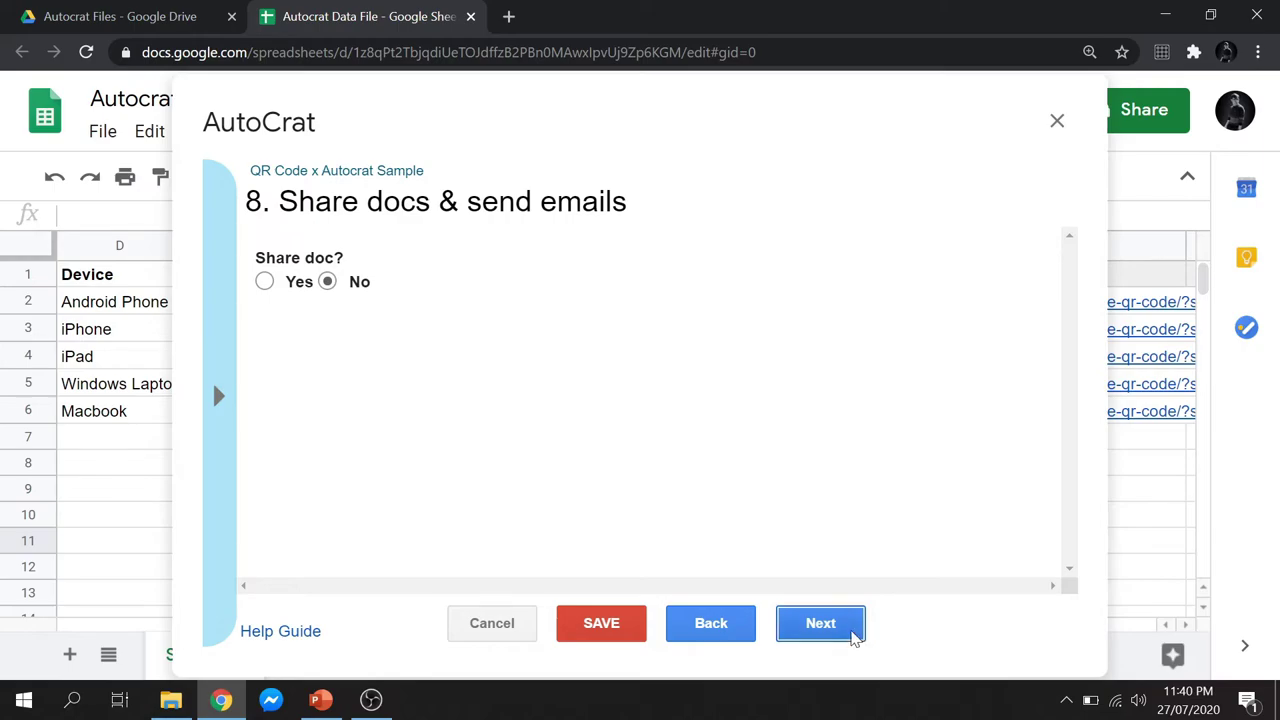
pyautogui.click(852, 632)
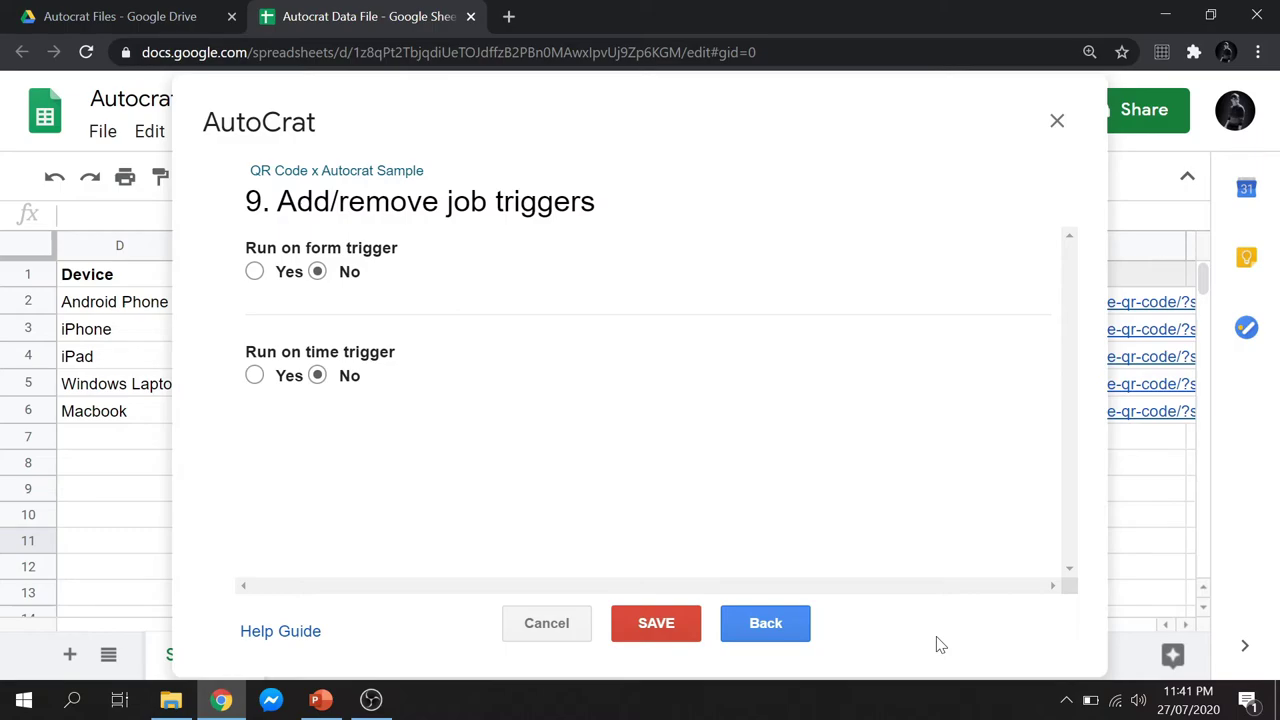
pyautogui.click(683, 632)
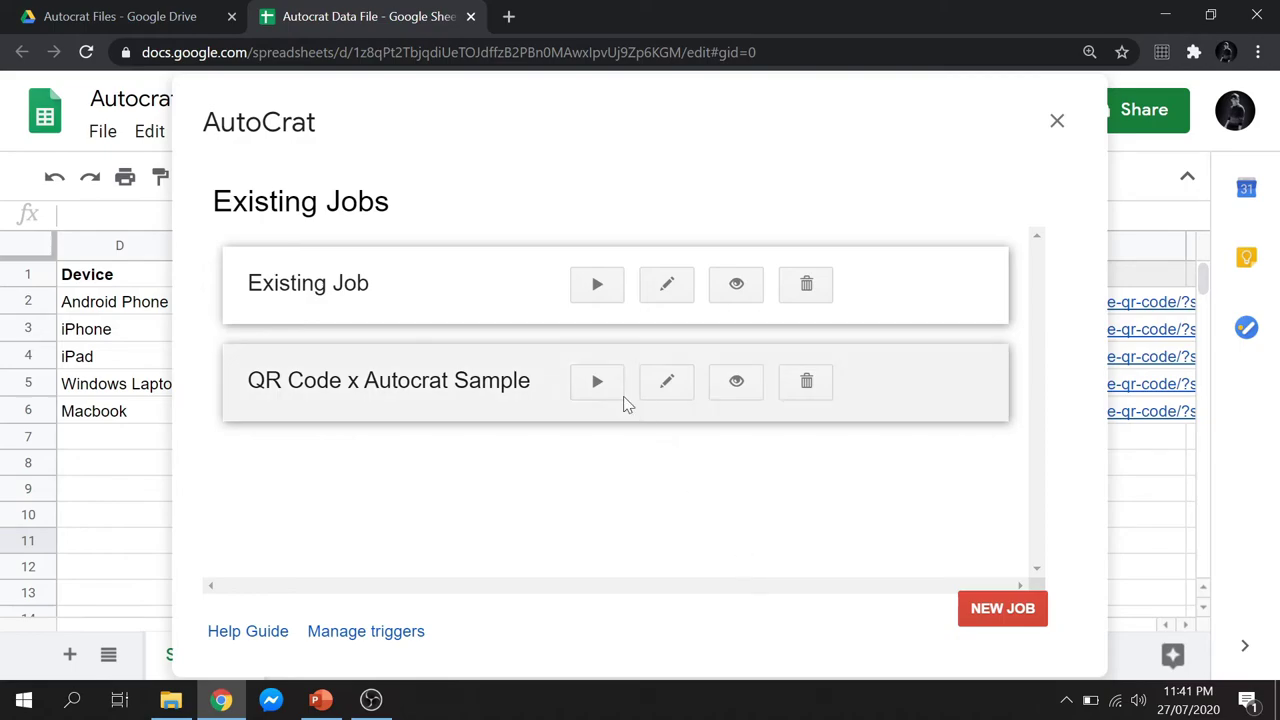
# Step: Run the QR Code x Autocrat Sample merge job to generate certificates for all five rows
pyautogui.click(598, 391)
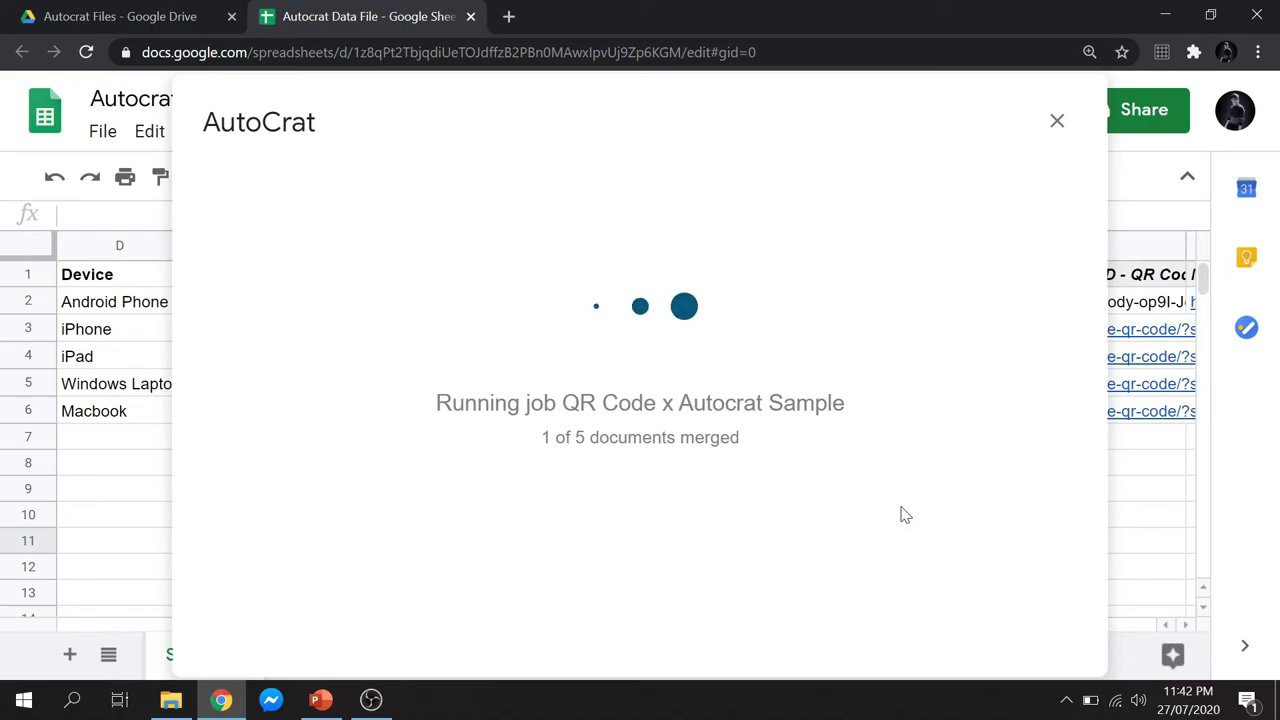
pyautogui.click(1058, 123)
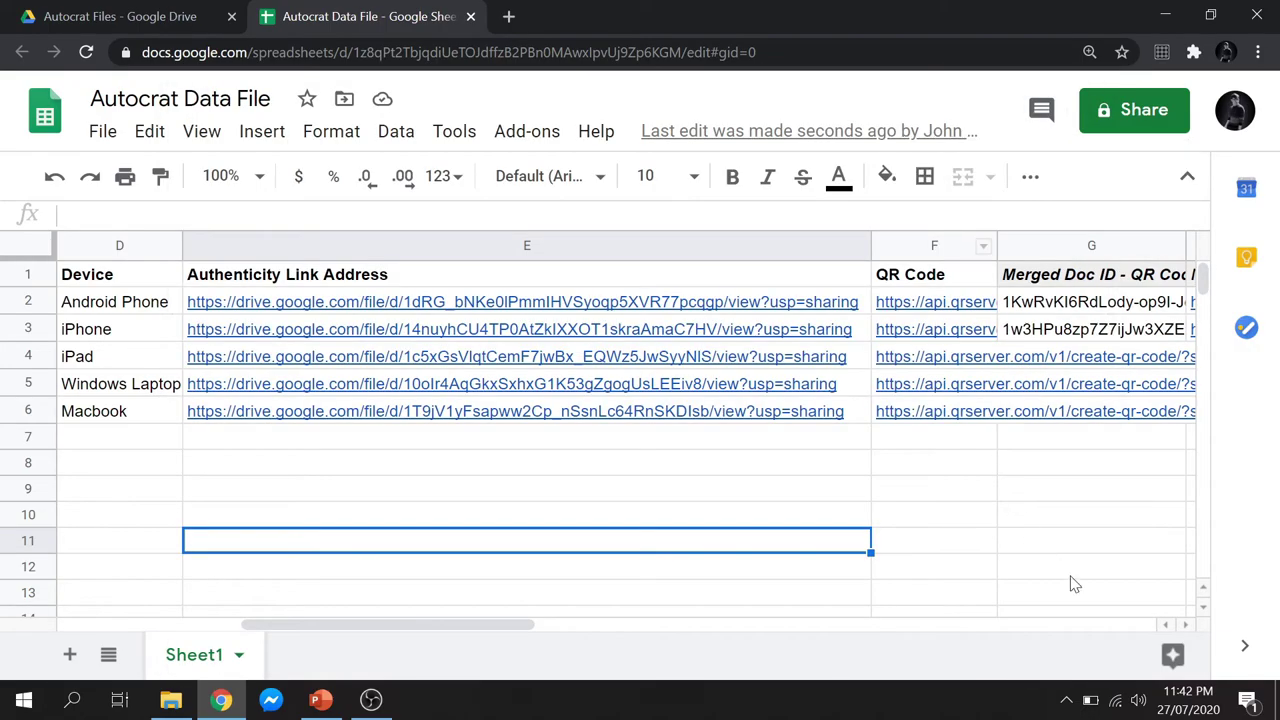
pyautogui.click(1166, 625)
pyautogui.moveTo(485, 625); pyautogui.dragTo(792, 628)
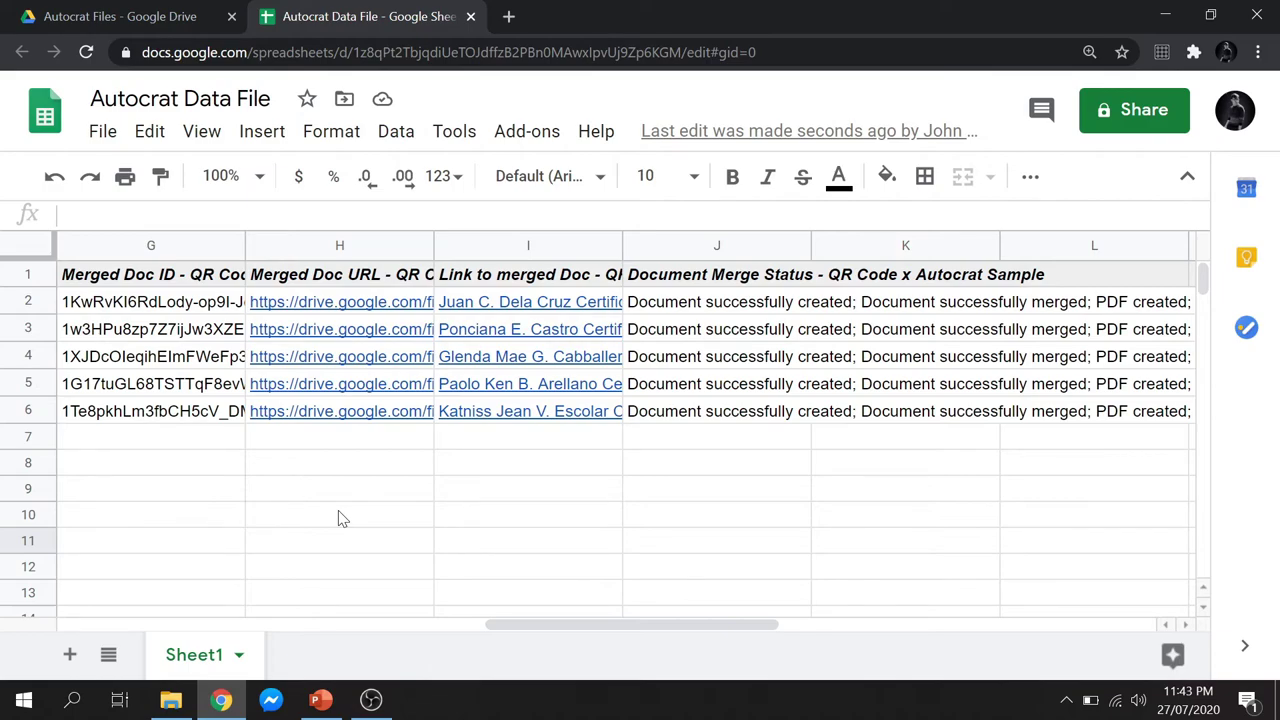
pyautogui.moveTo(378, 313)
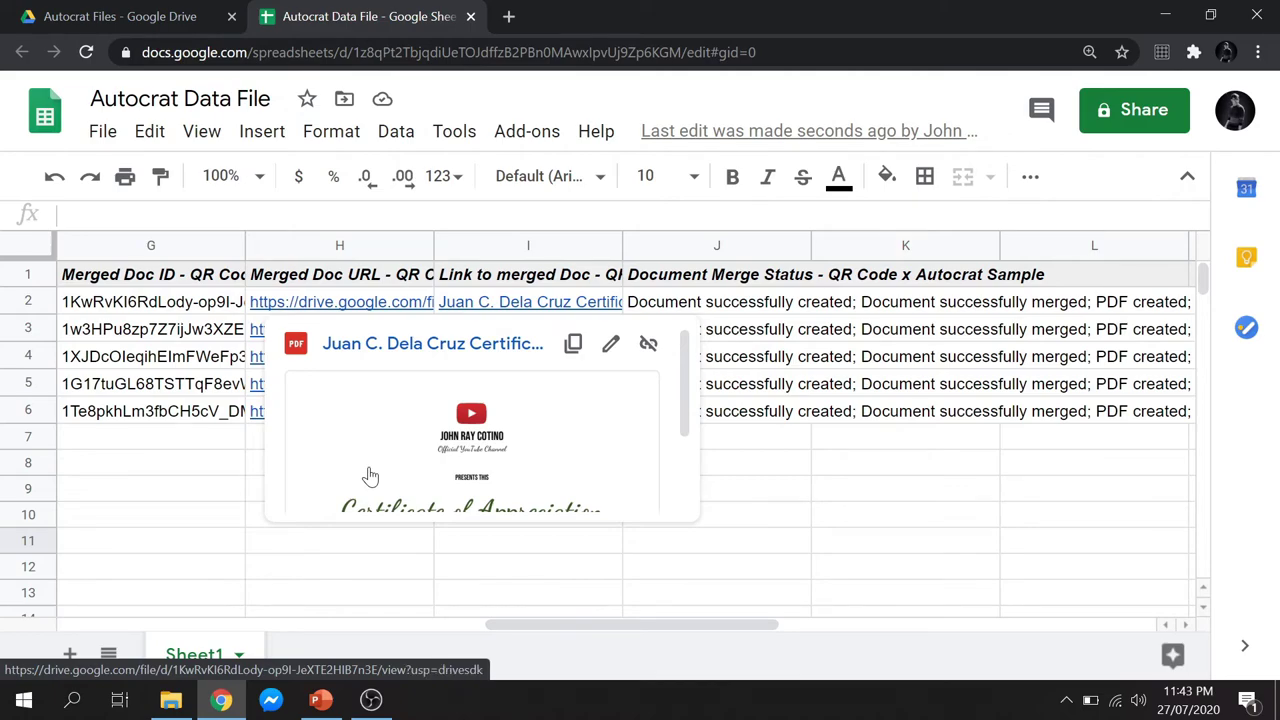
pyautogui.click(357, 550)
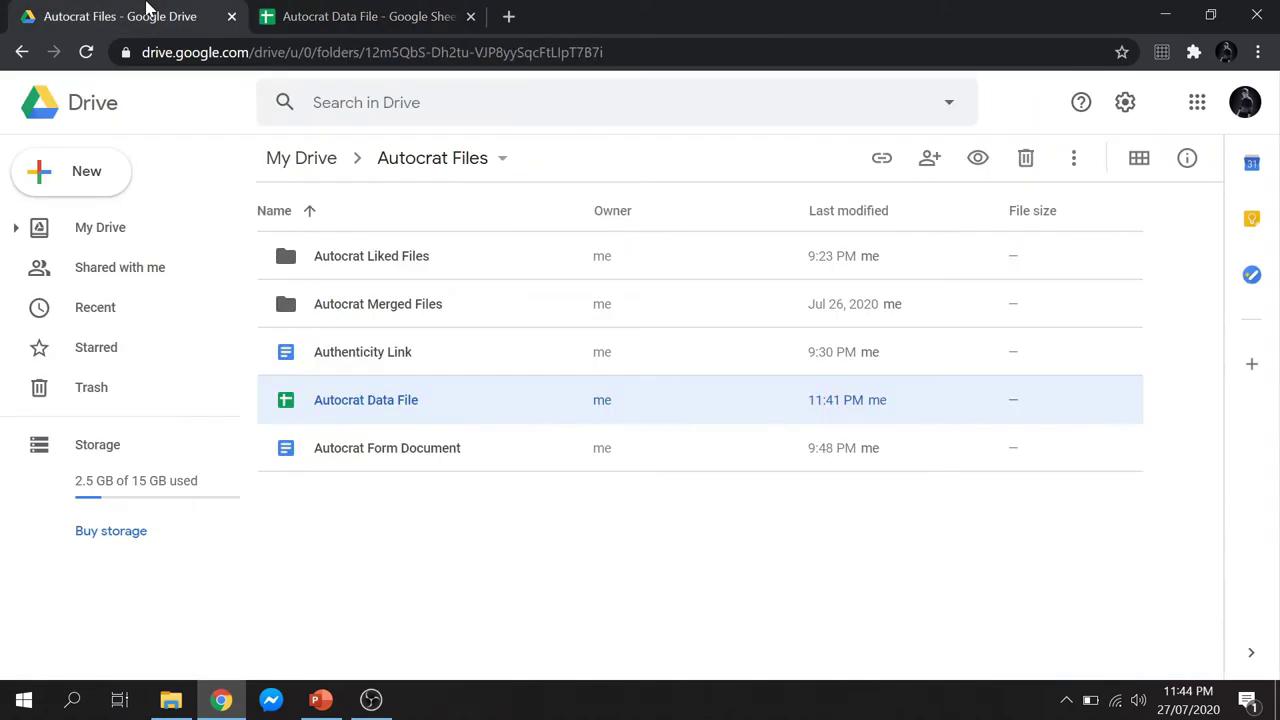
# Step: Preview a certificate PDF in Autocrat Merged Files and scroll down to its QR code
pyautogui.doubleClick(393, 310)
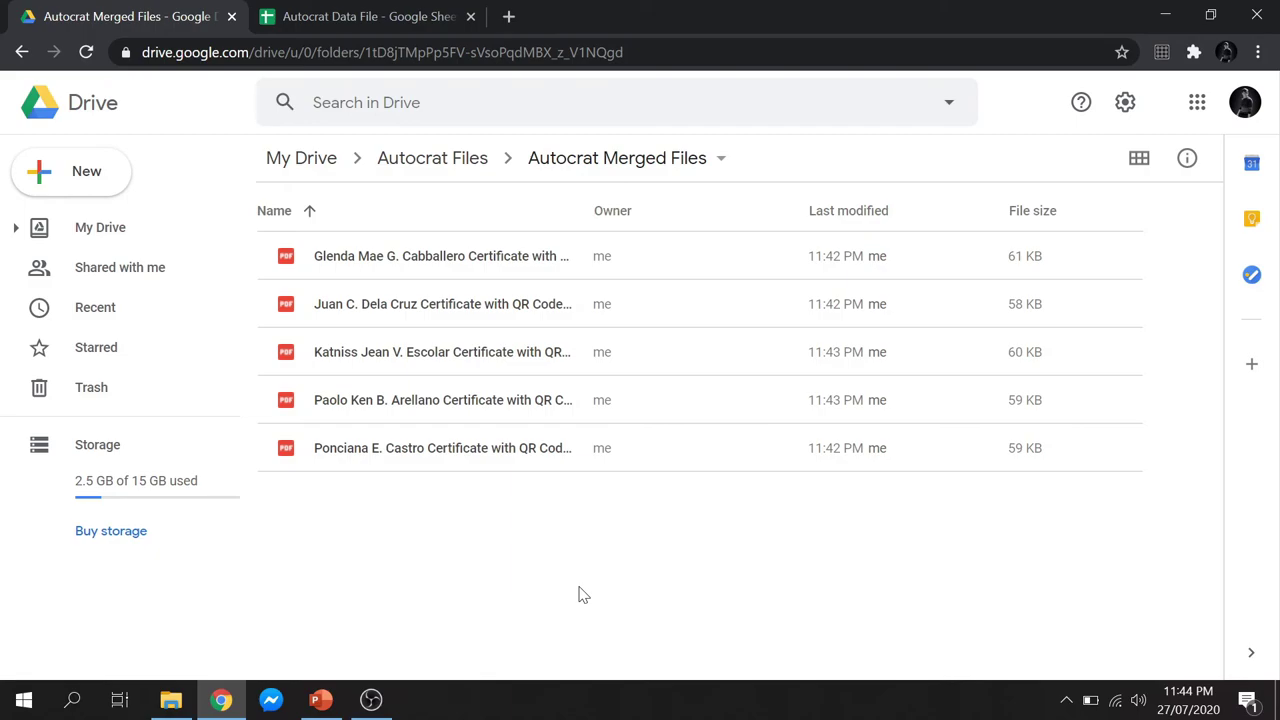
pyautogui.doubleClick(497, 257)
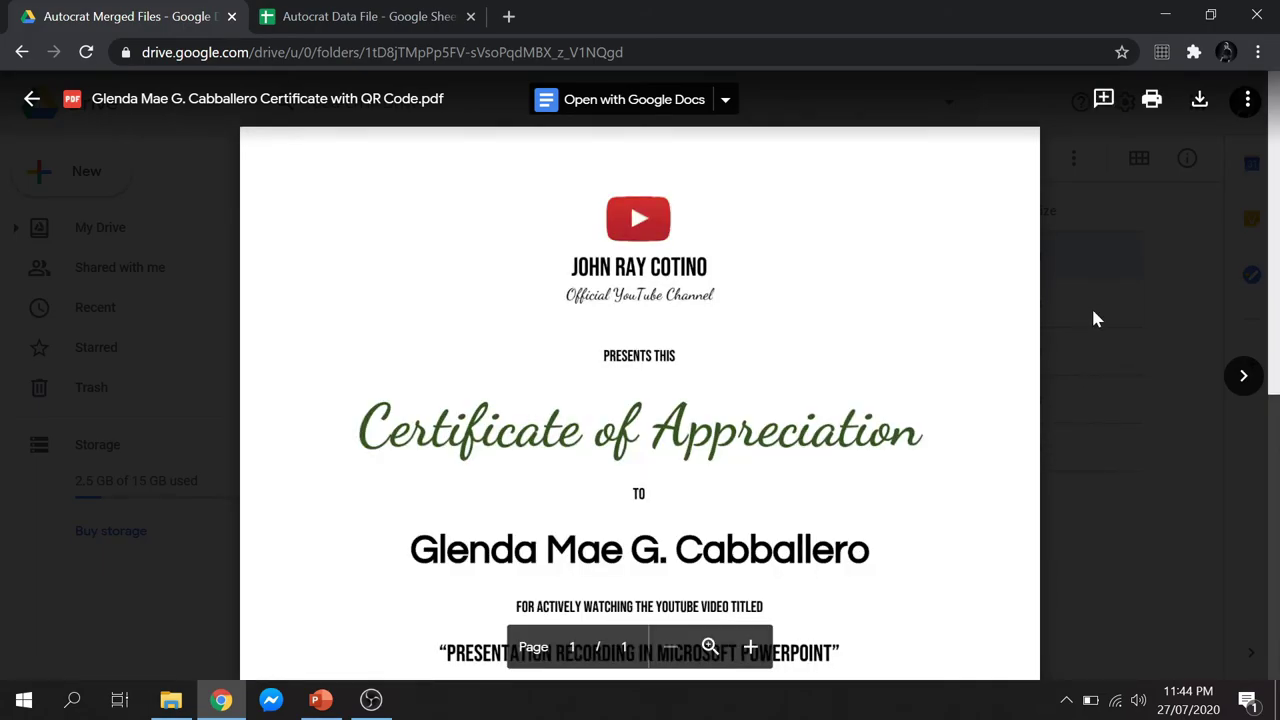
pyautogui.scroll(-5, 1094, 318)
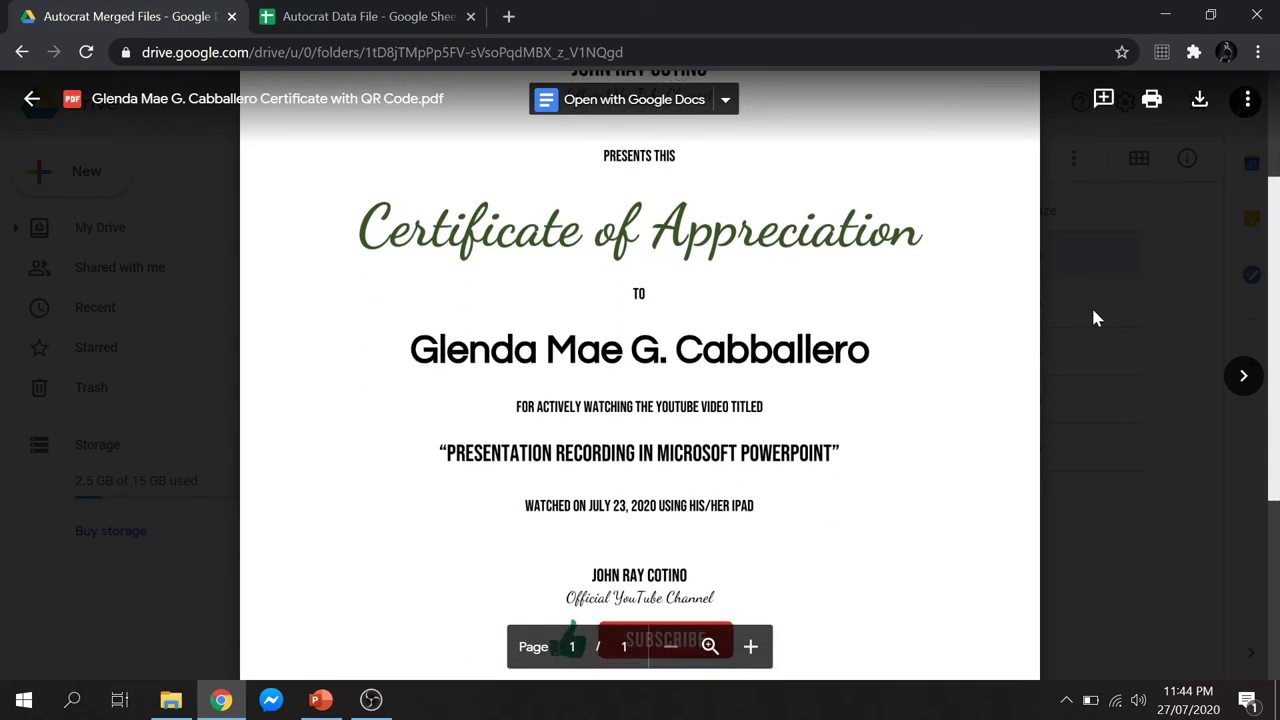
pyautogui.scroll(-3, 1094, 318)
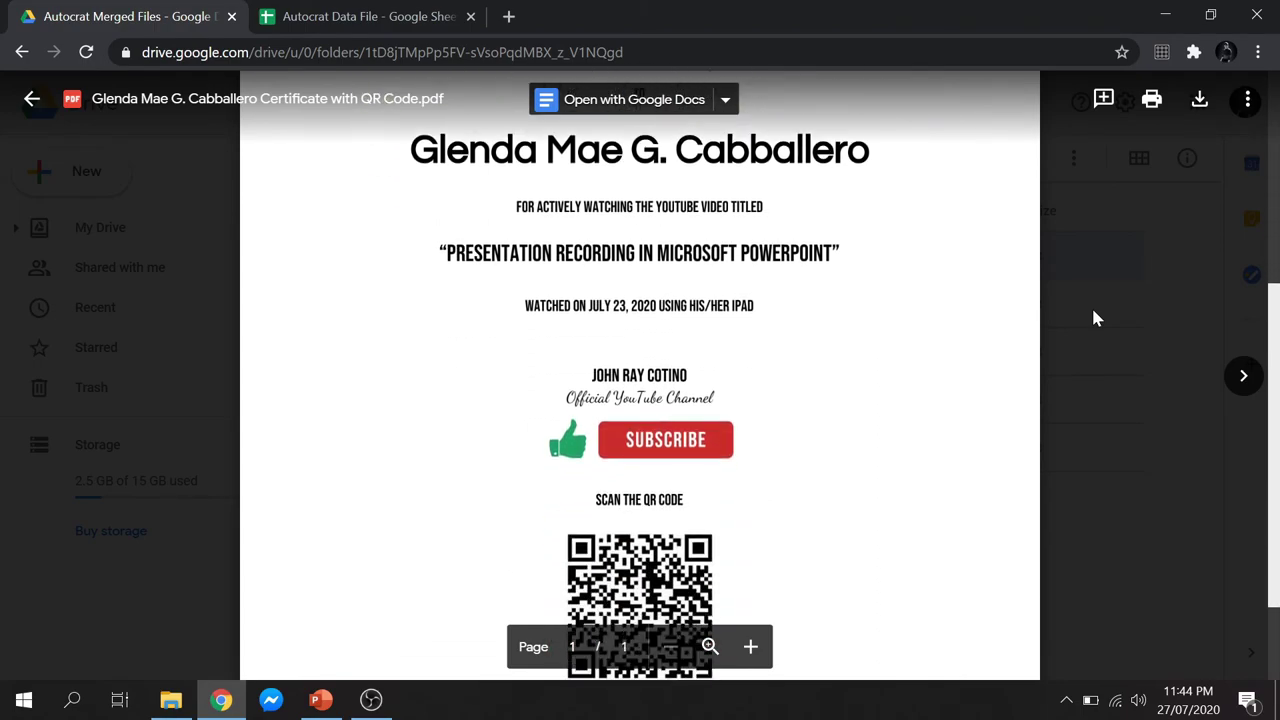
pyautogui.scroll(-3, 1094, 318)
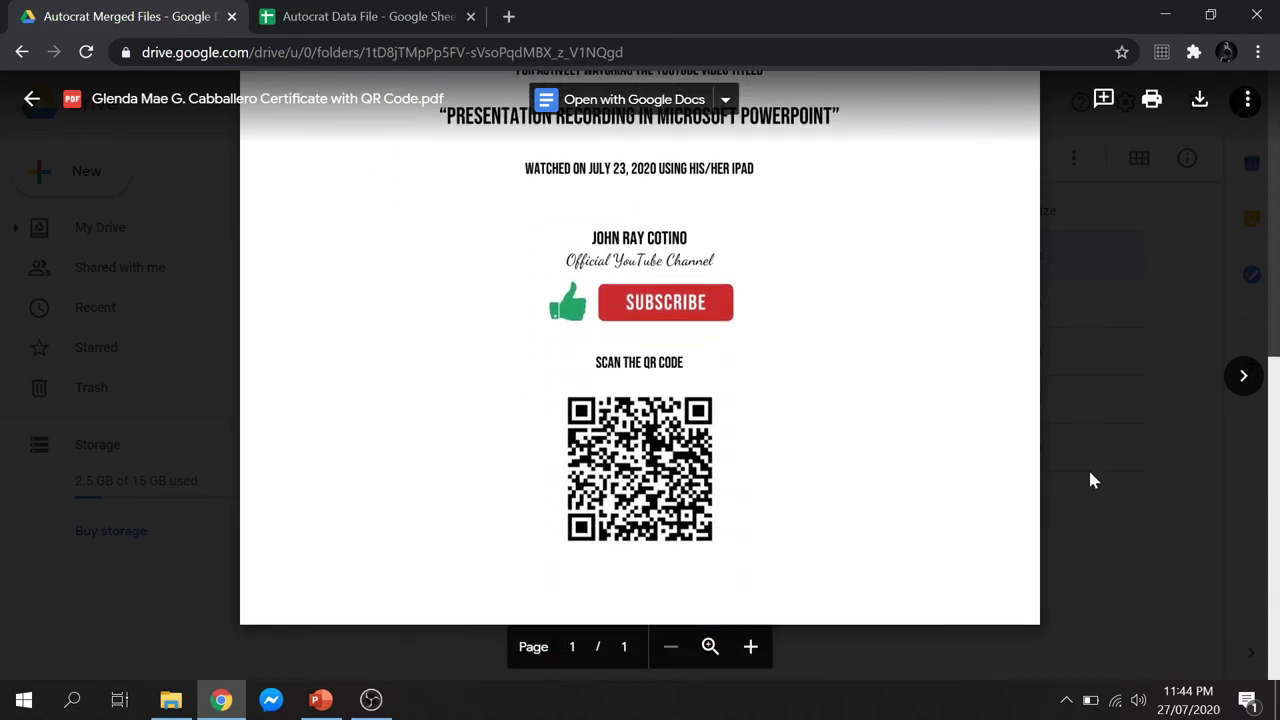